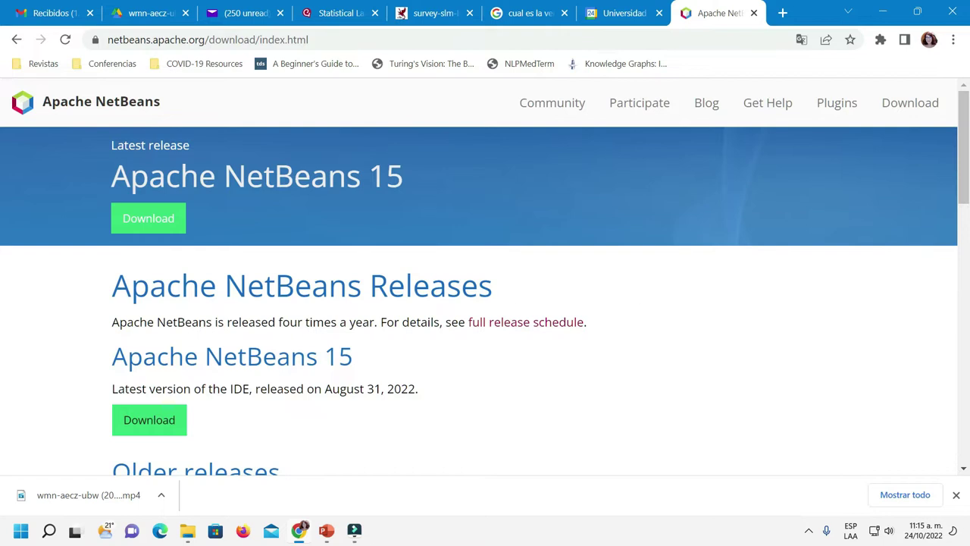
# Download Apache-NetBeans-15-bin-windows-x64.exe from the suggested Apache mirror and open it
pyautogui.click(143, 424)
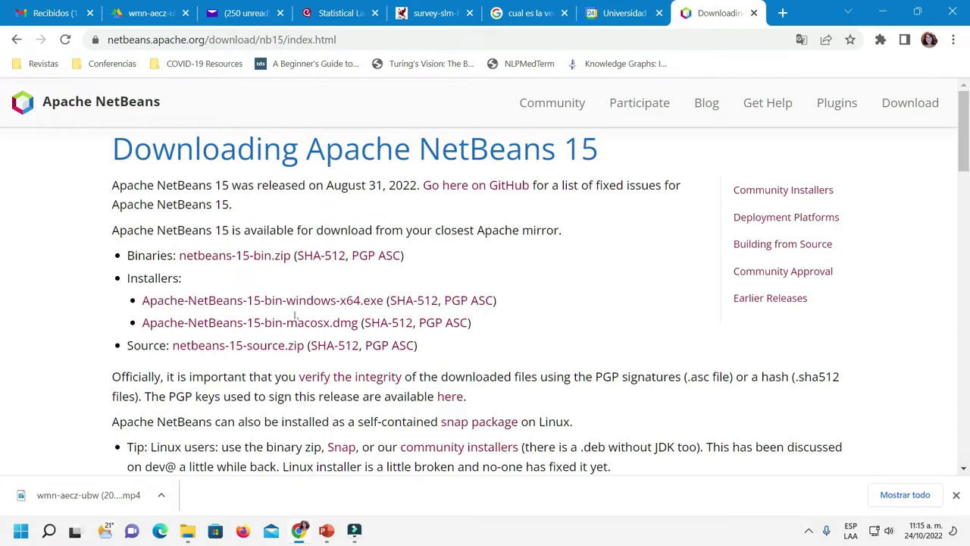
pyautogui.click(317, 301)
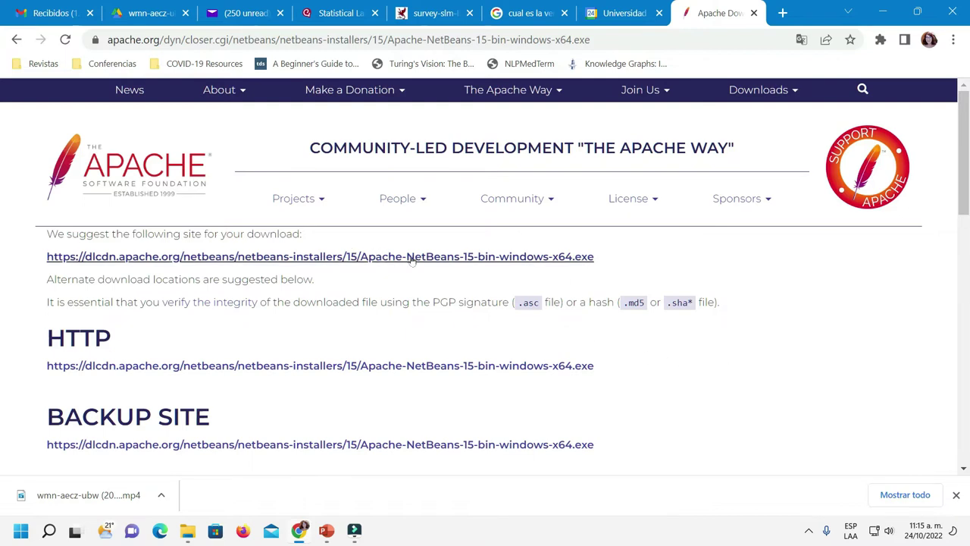
pyautogui.click(412, 256)
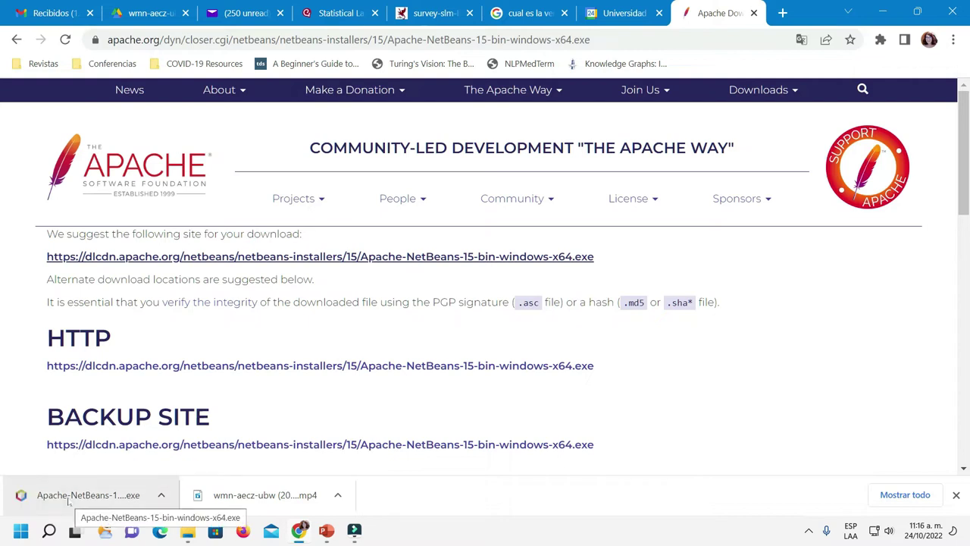
pyautogui.click(68, 497)
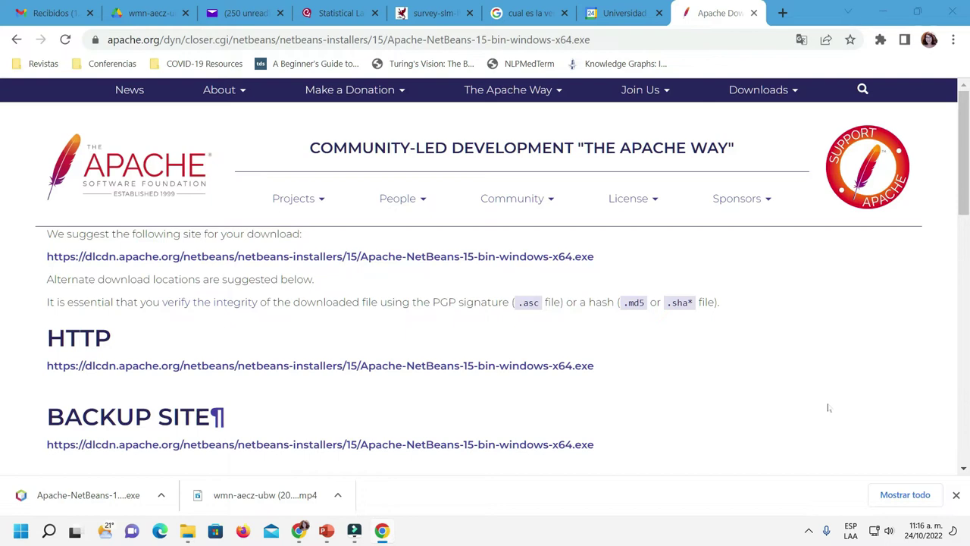
# Run the downloaded Apache-NetBeans installer to bring up the NetBeans IDE 15 welcome page
pyautogui.click(76, 496)
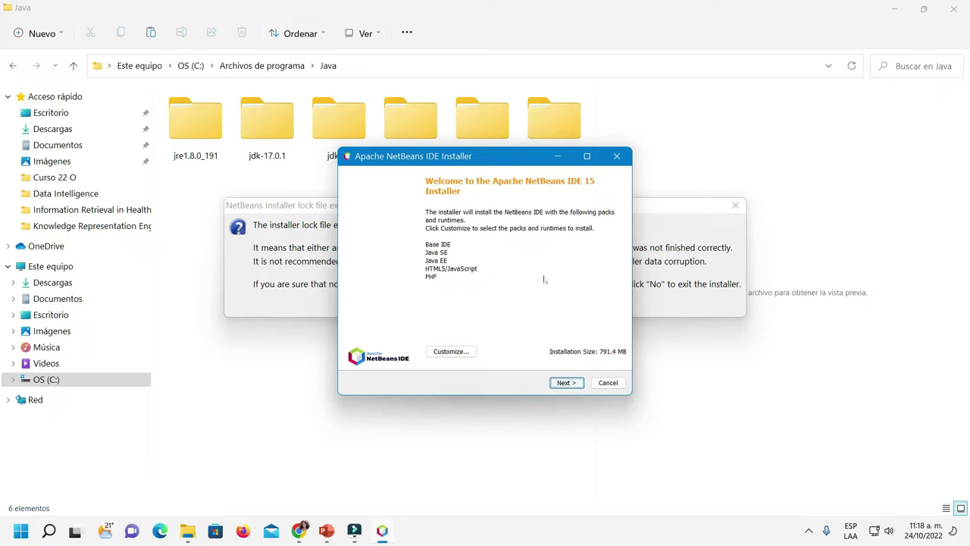
# Read through and accept the NetBeans license terms, advancing to the installation folder page
pyautogui.click(567, 383)
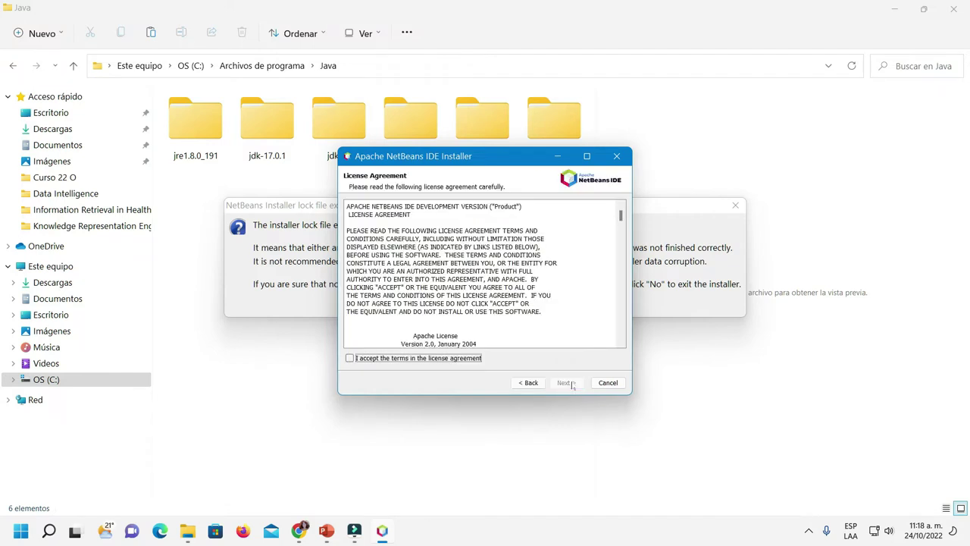
pyautogui.scroll(-5, 549, 290)
pyautogui.scroll(-15, 549, 290)
pyautogui.scroll(-6, 546, 290)
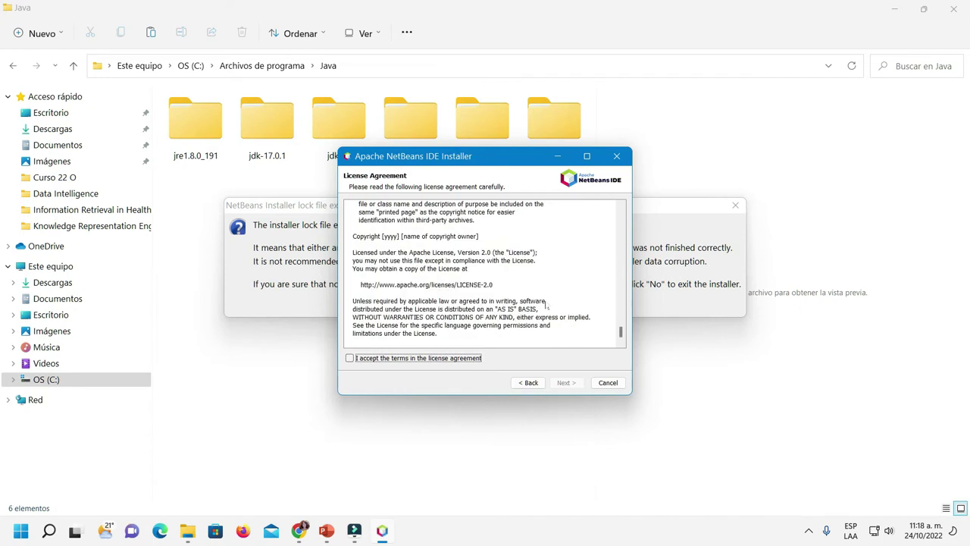
pyautogui.click(350, 358)
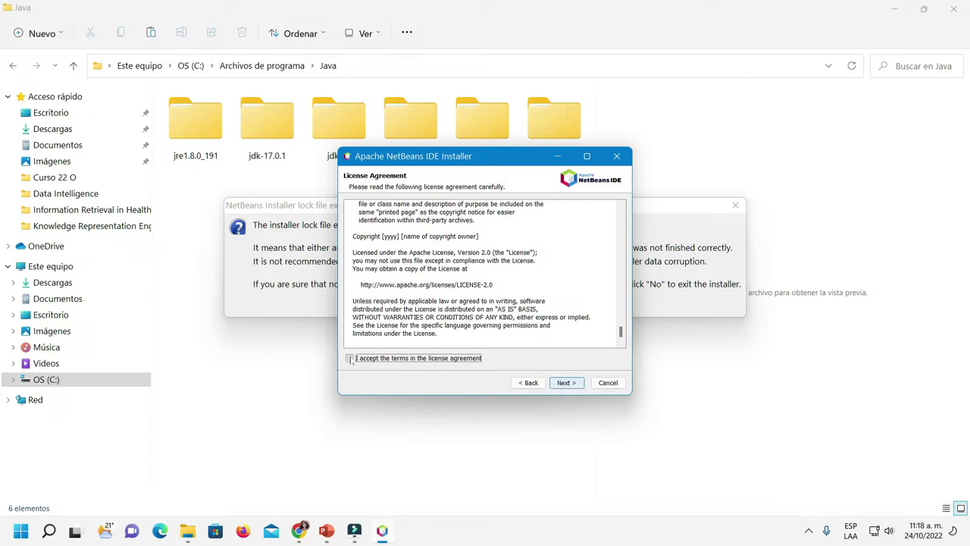
pyautogui.click(568, 383)
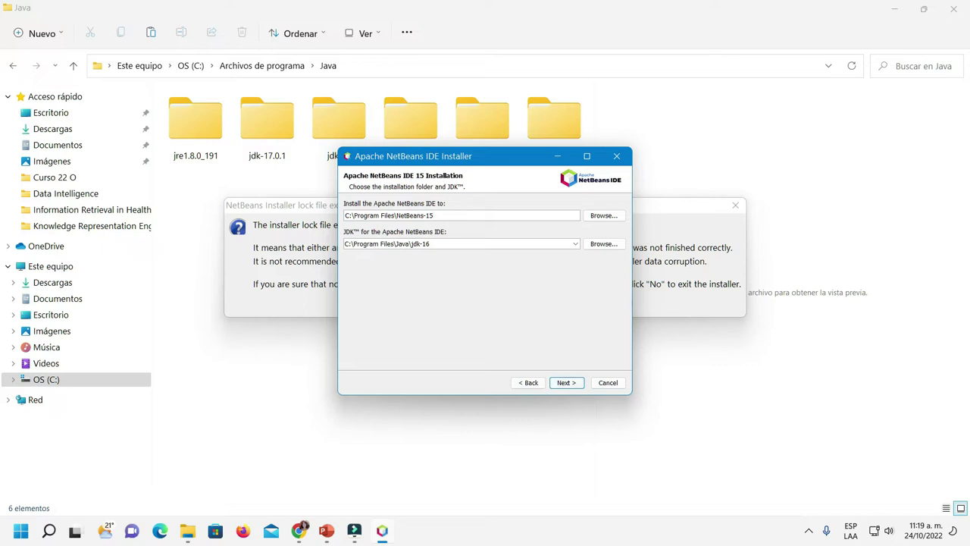
# Install NetBeans IDE 15 to C:\Program Files\NetBeans-15 with JDK jdk-16, then finish setup
pyautogui.click(571, 385)
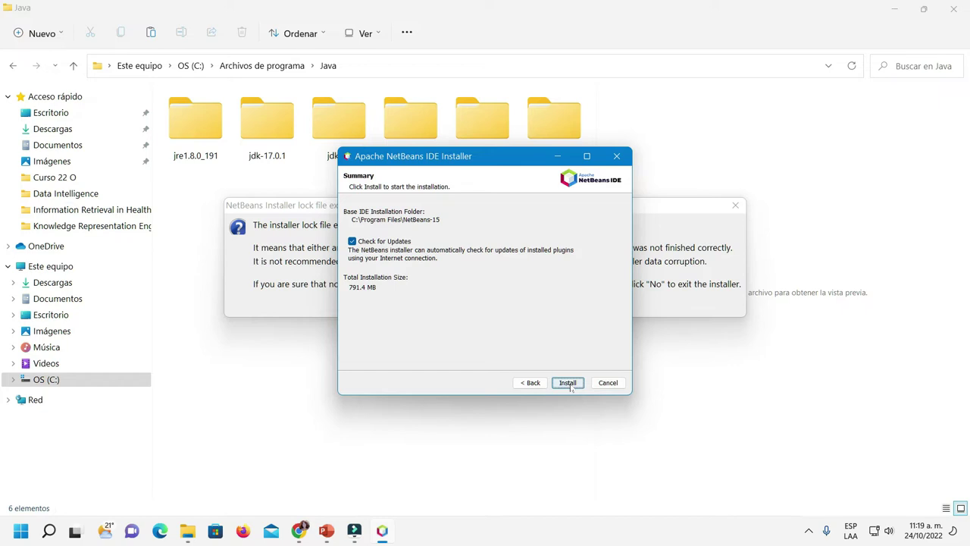
pyautogui.click(569, 383)
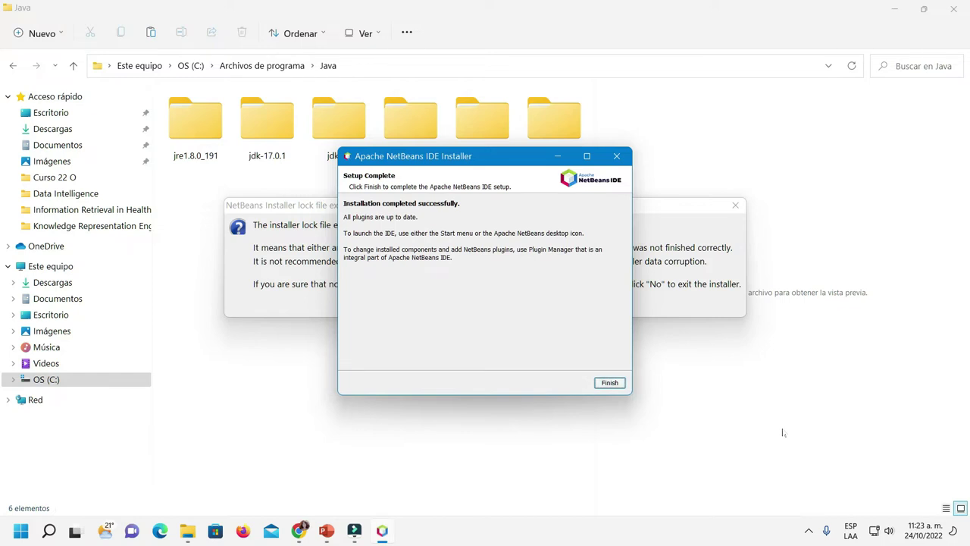
pyautogui.click(619, 385)
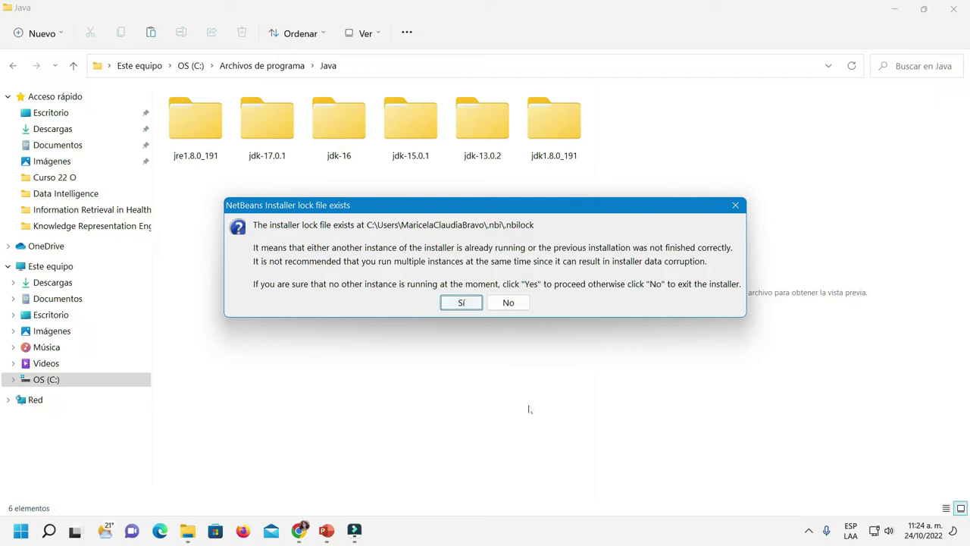
# Answer Sí to the lock-file warning and launch Apache NetBeans IDE 15 from its desktop shortcut
pyautogui.click(457, 303)
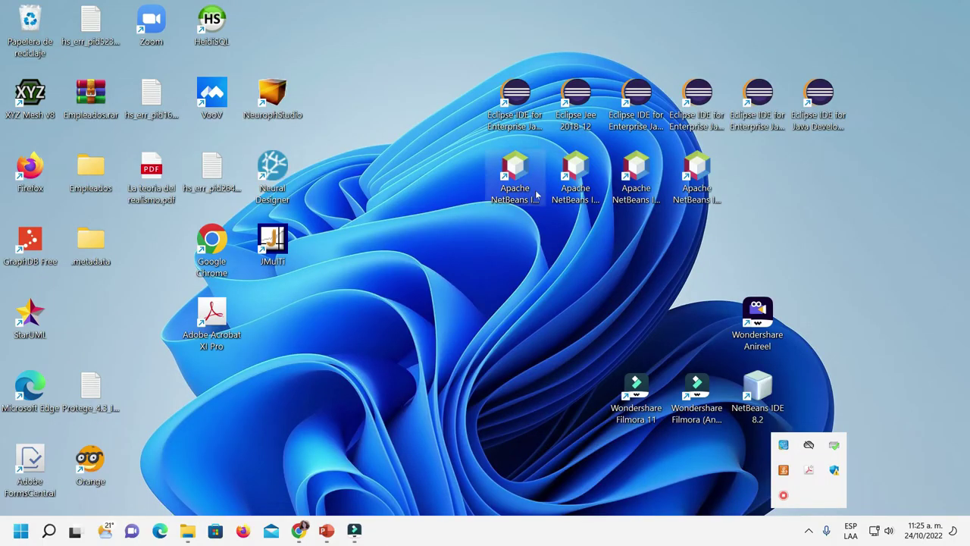
pyautogui.click(518, 166)
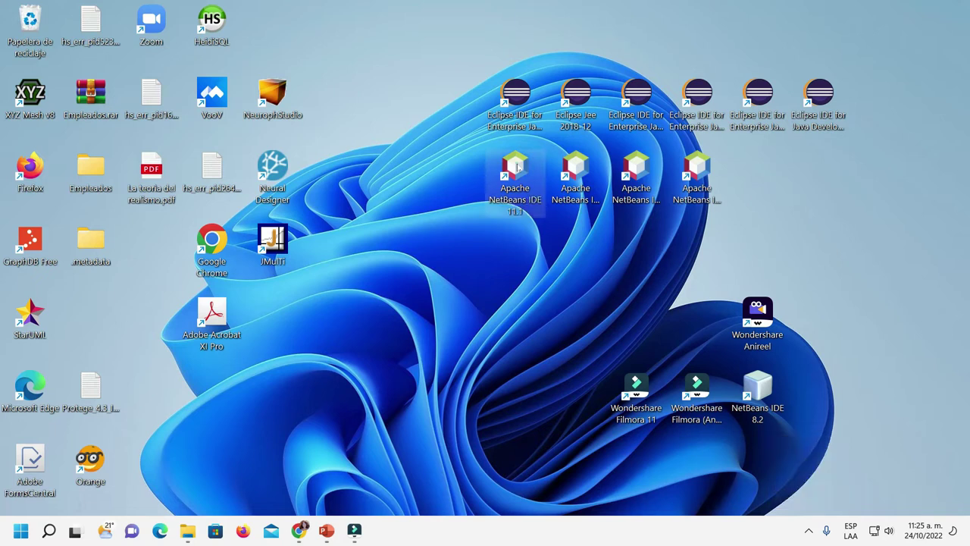
pyautogui.click(578, 165)
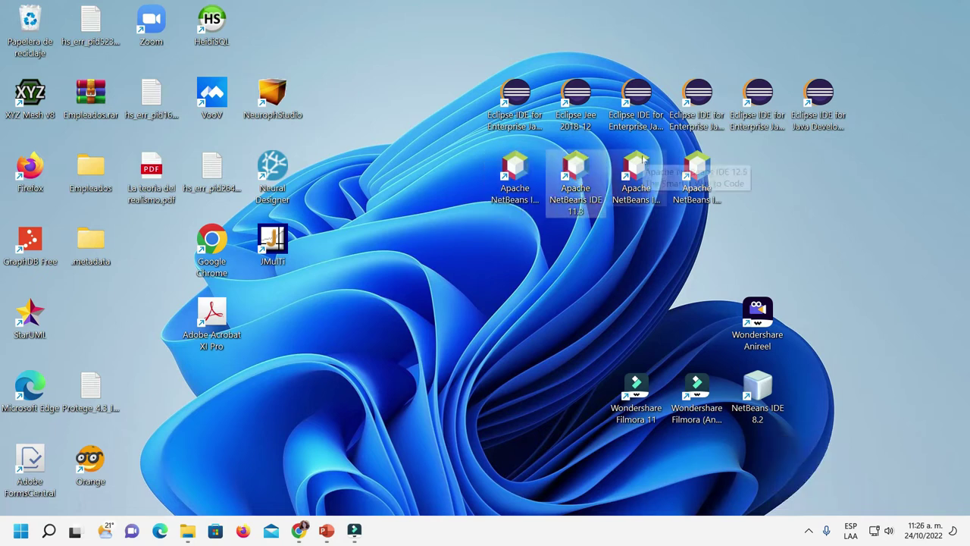
pyautogui.click(642, 159)
pyautogui.doubleClick(697, 162)
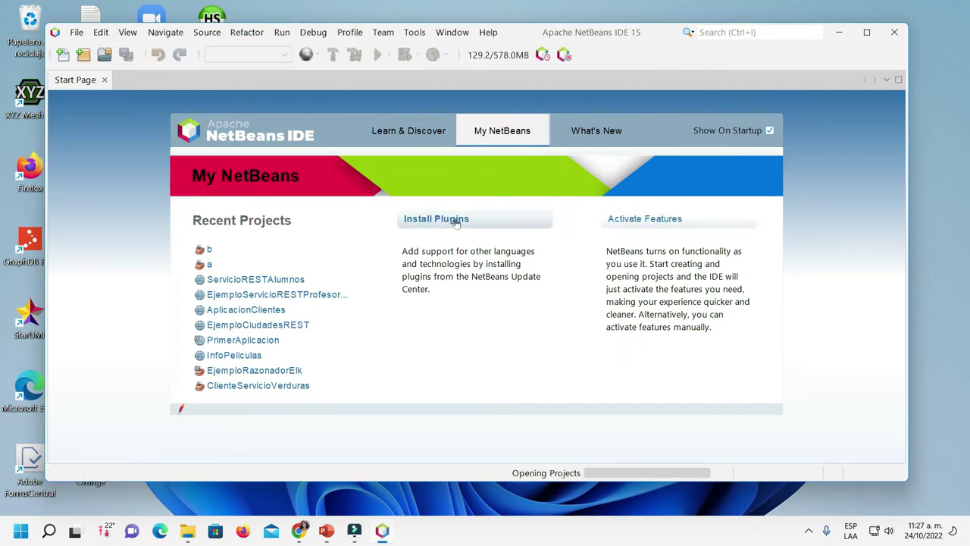
# Browse the Learn & Discover and My NetBeans sections, close the Start Page, and maximize NetBeans
pyautogui.click(383, 133)
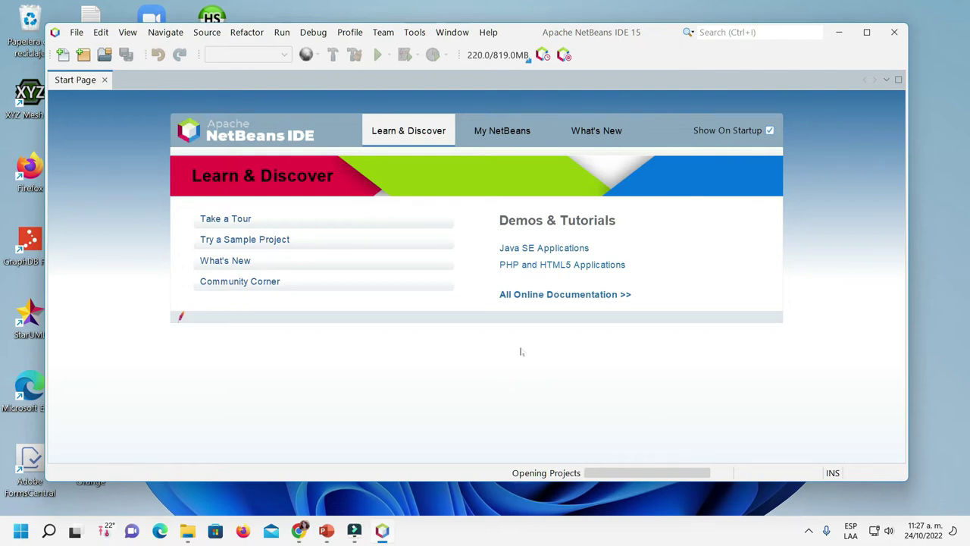
pyautogui.click(496, 133)
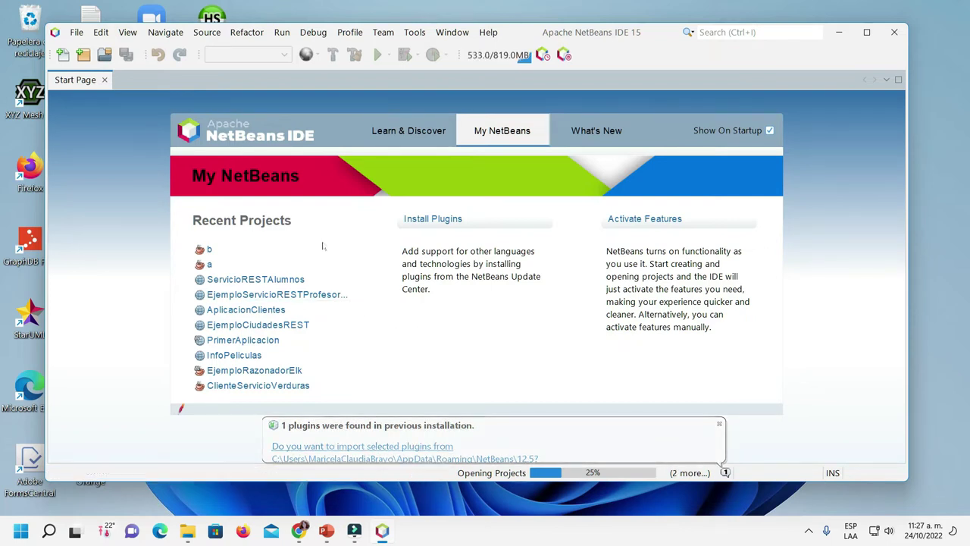
pyautogui.click(106, 80)
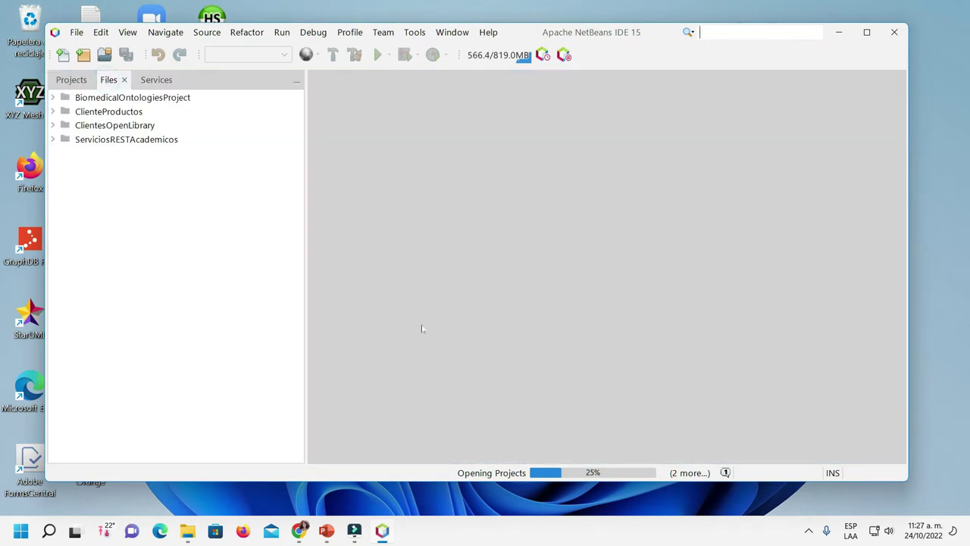
pyautogui.click(866, 33)
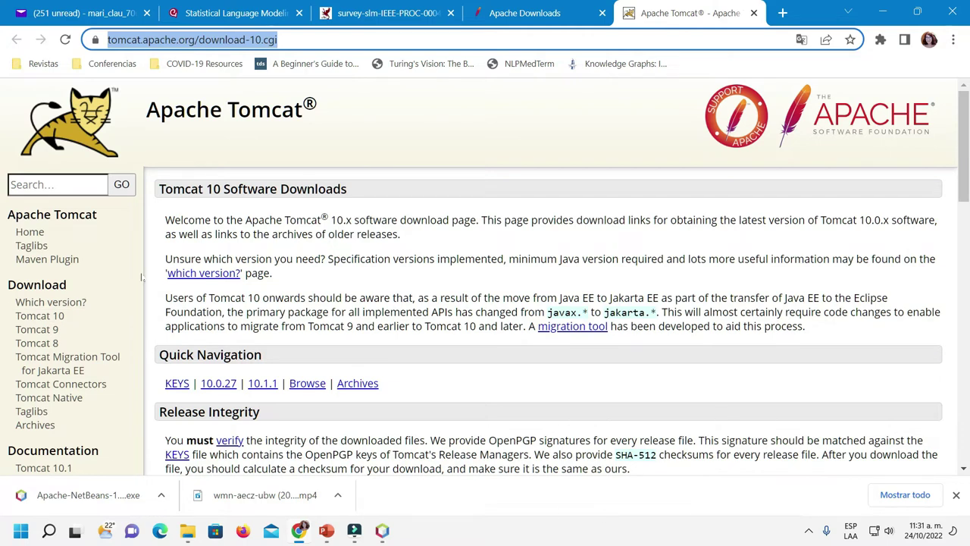
# Download the Tomcat 10.0.27 32-bit/64-bit Windows Service Installer from the Core downloads
pyautogui.scroll(-1, 91, 318)
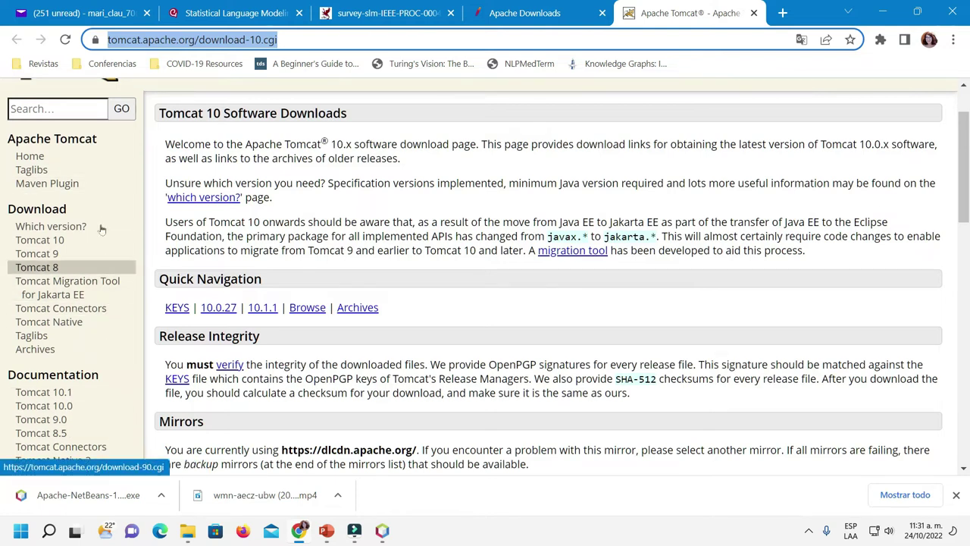
pyautogui.click(42, 241)
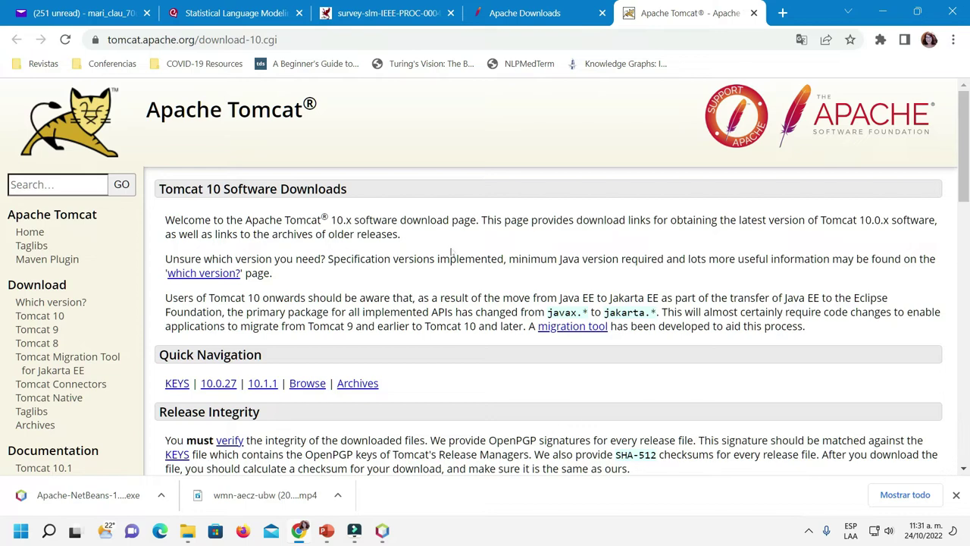
pyautogui.scroll(-4, 452, 252)
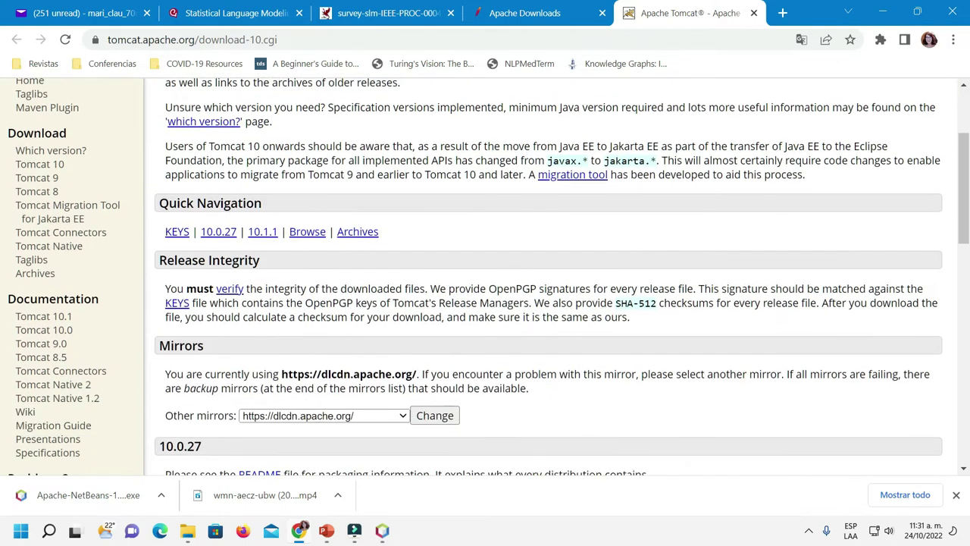
pyautogui.scroll(-2, 777, 326)
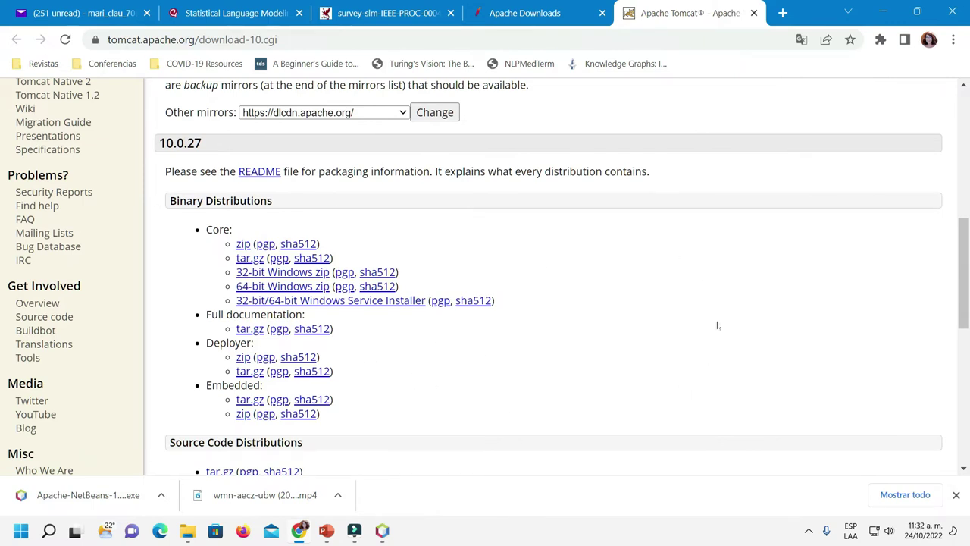
pyautogui.click(370, 301)
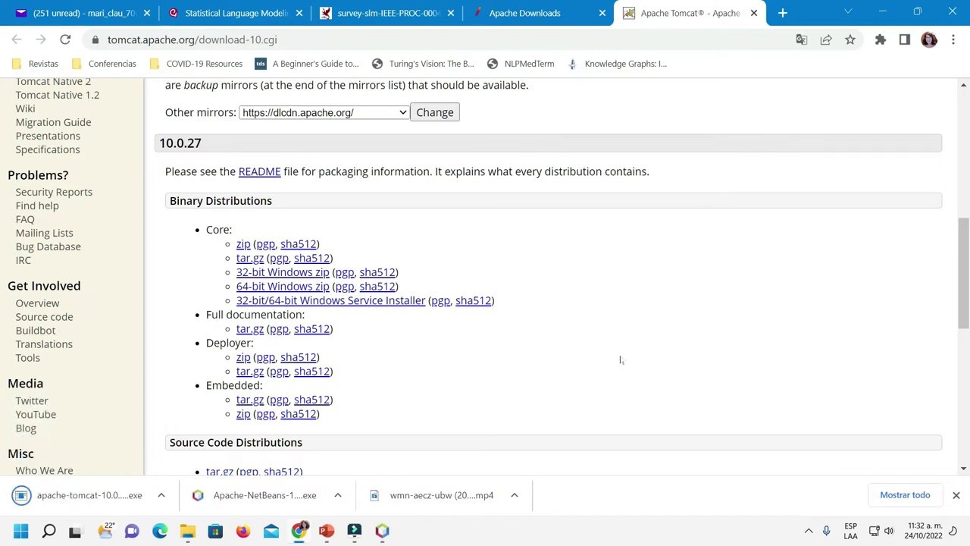
pyautogui.click(808, 532)
pyautogui.click(114, 500)
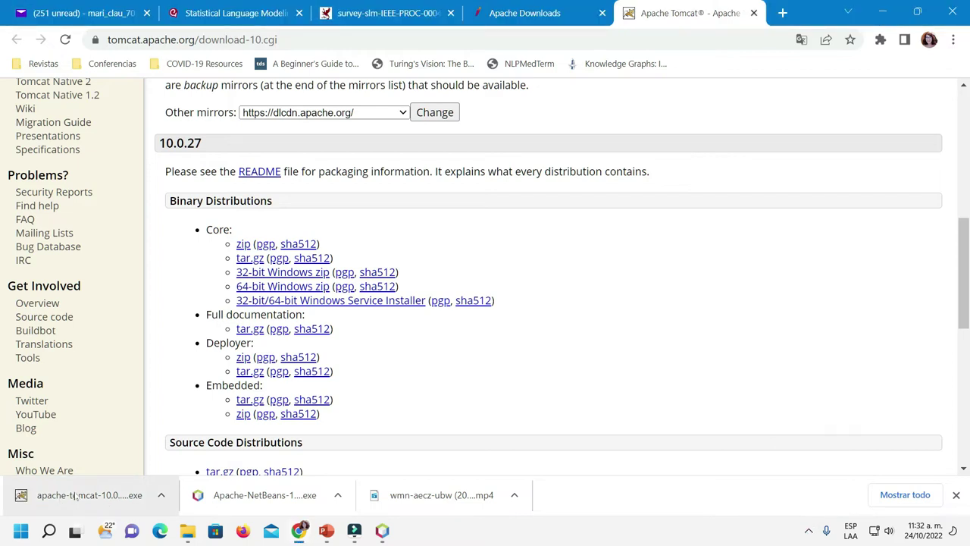
# Launch the apache-tomcat-10.0.27 installer and accept its licence agreement
pyautogui.click(75, 497)
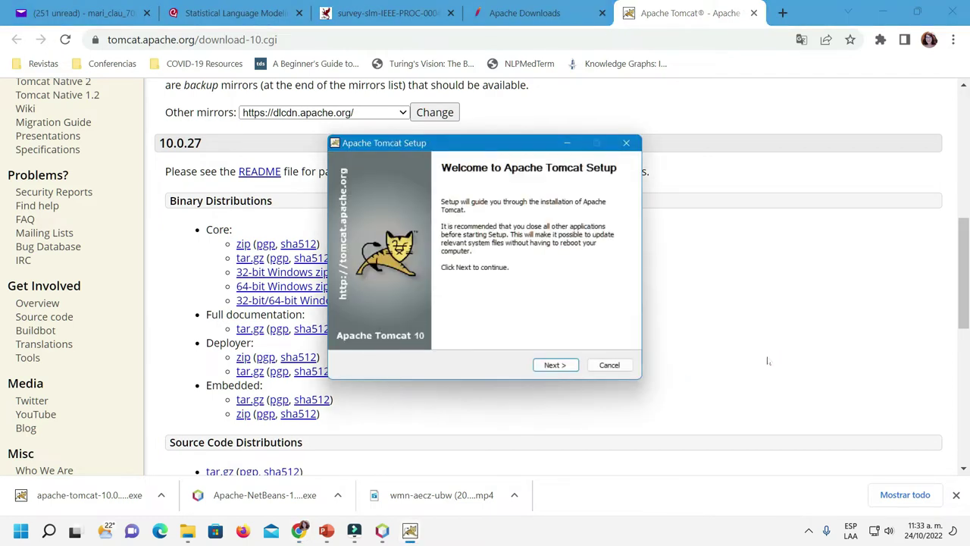
pyautogui.click(554, 365)
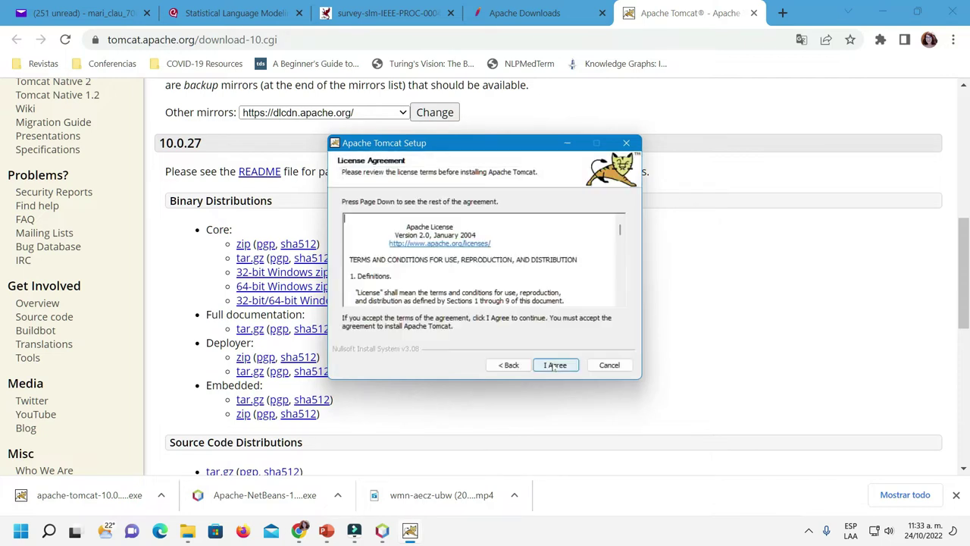
pyautogui.click(554, 365)
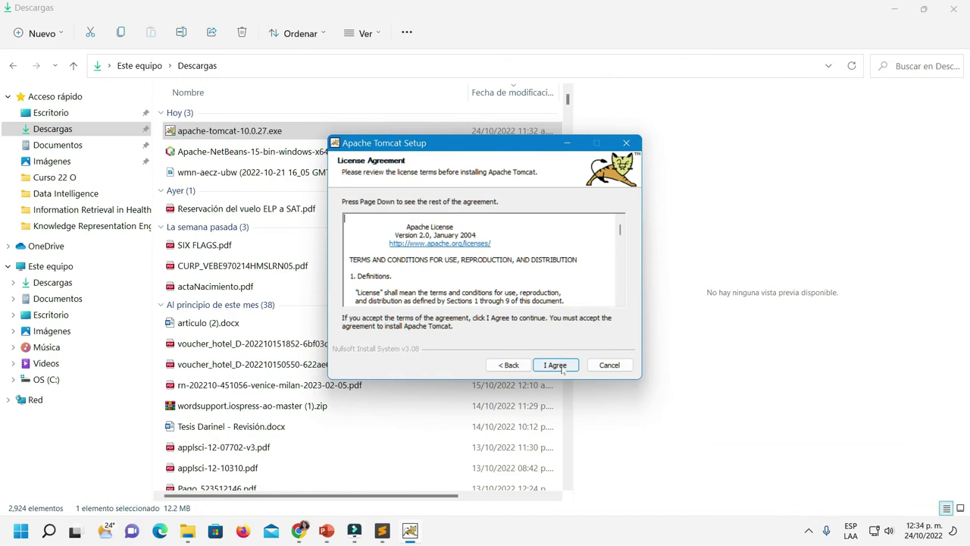
pyautogui.click(556, 366)
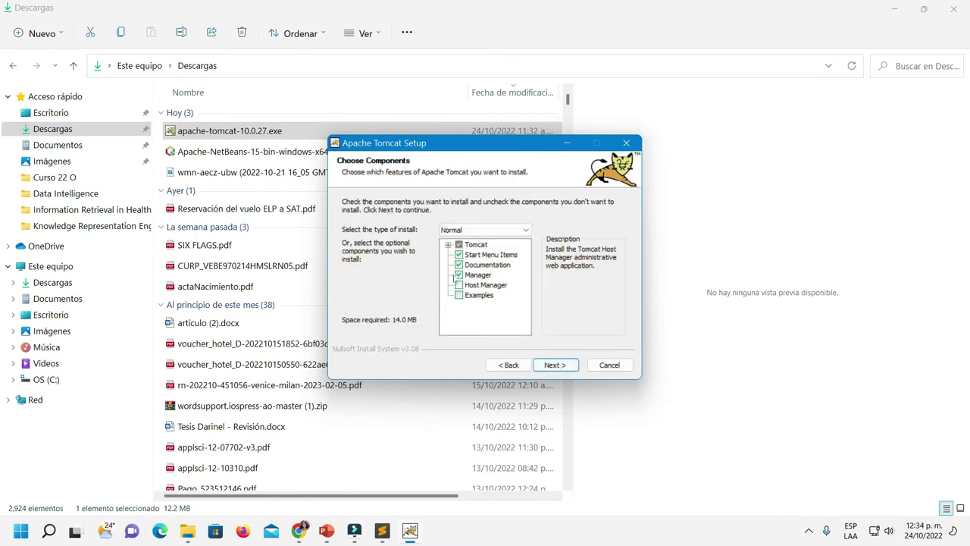
# Add the Host Manager and Examples components and continue to Configuration
pyautogui.click(458, 285)
pyautogui.click(459, 295)
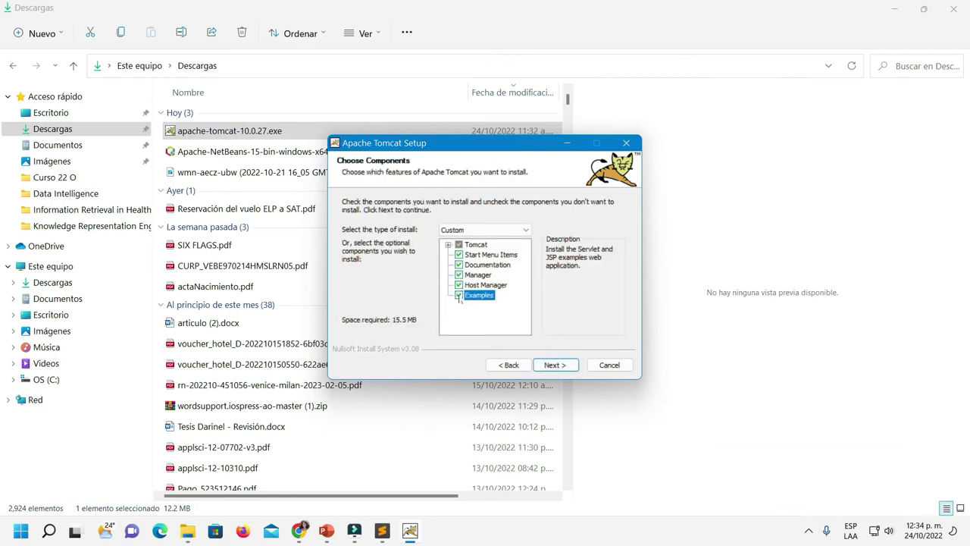
pyautogui.click(556, 366)
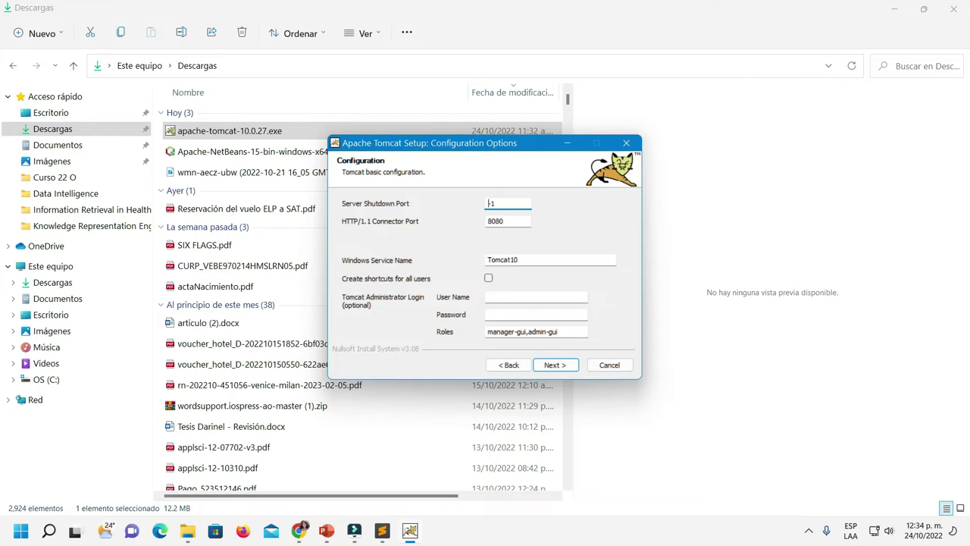
# Set the Tomcat administrator user name to admin and enter a password
pyautogui.click(500, 296)
pyautogui.write('admin')
pyautogui.click(536, 314)
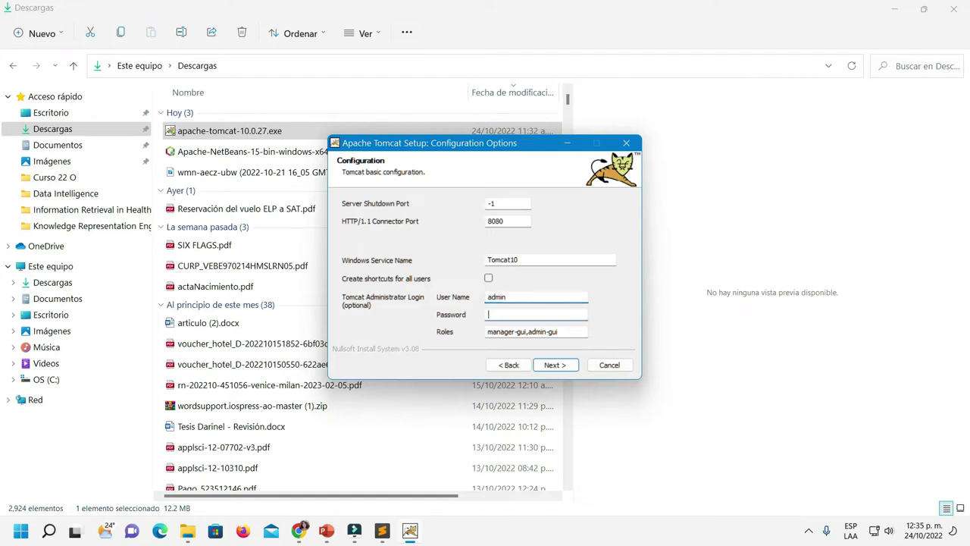
pyautogui.write('admin')
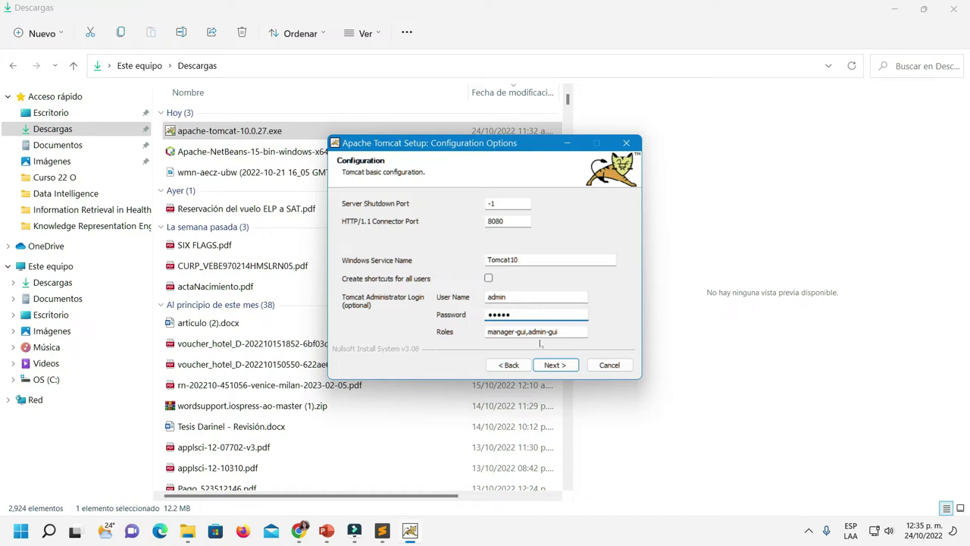
# Rename the Windows service from Tomcat10 to TomcatVer10 after the duplicate-name warning
pyautogui.click(554, 365)
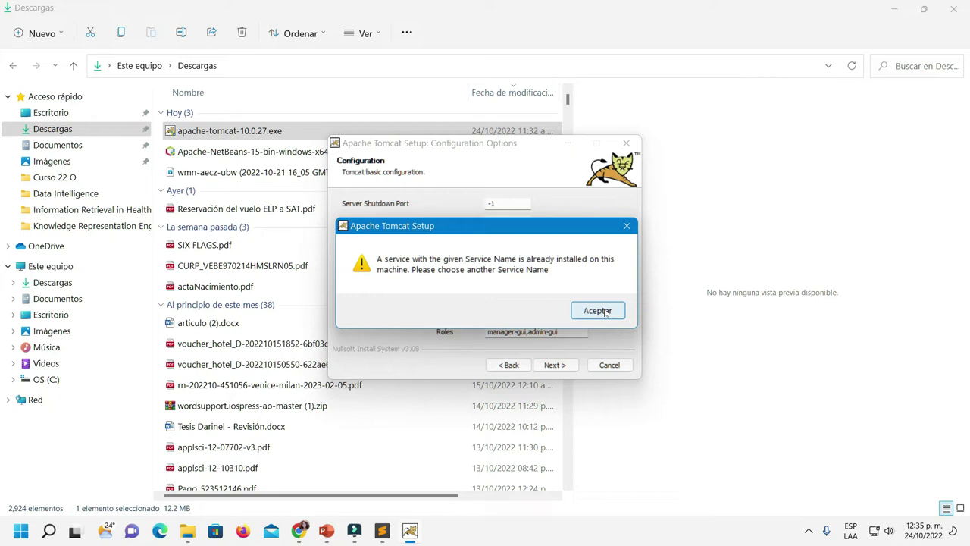
pyautogui.click(598, 311)
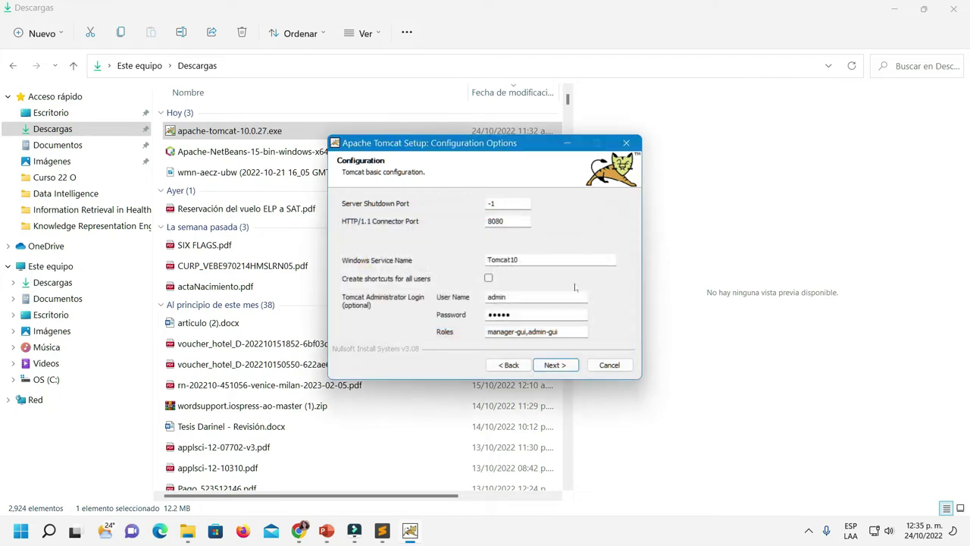
pyautogui.click(531, 259)
pyautogui.press('BackSpace')
pyautogui.write('Ver1')
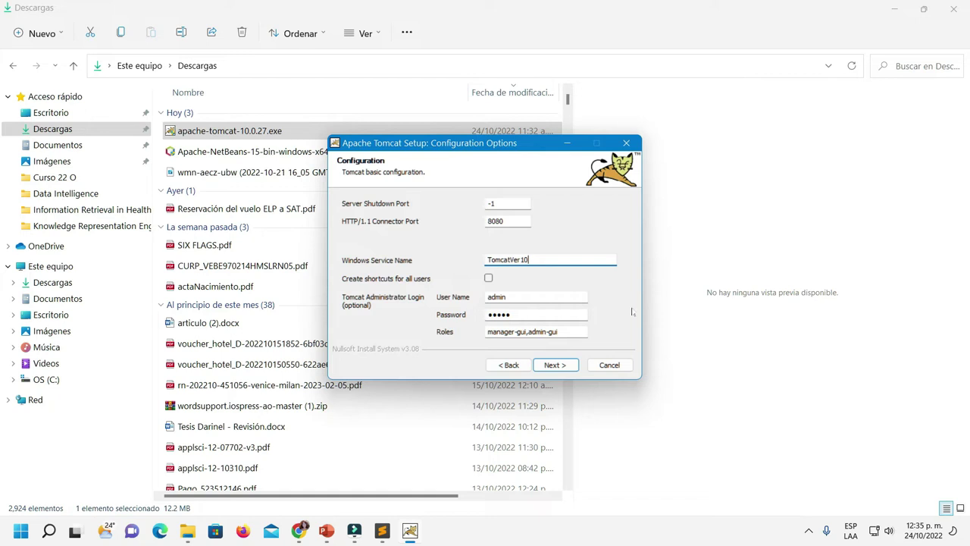
pyautogui.click(559, 367)
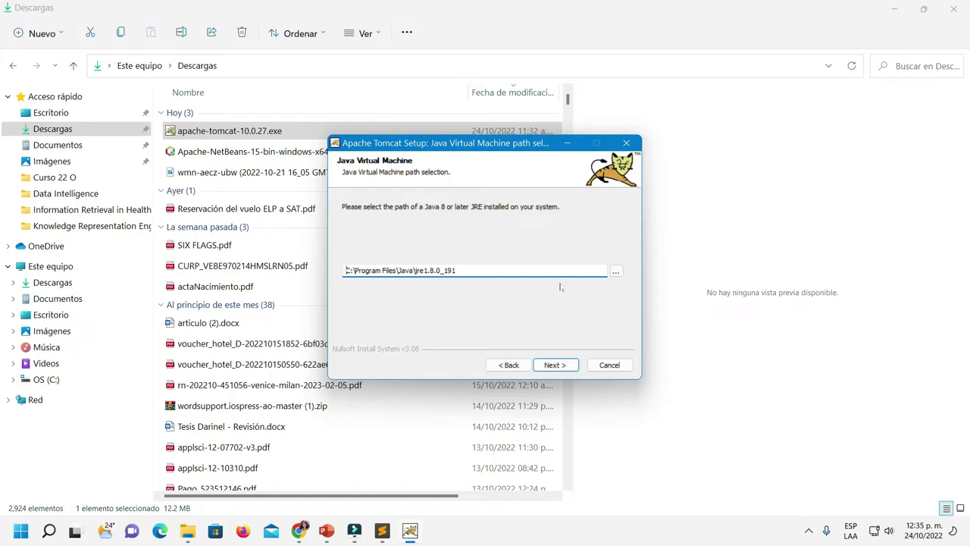
# Change the Java Virtual Machine path from jre1.8.0_191 to C:\Program Files\Java\jdk-16
pyautogui.click(615, 271)
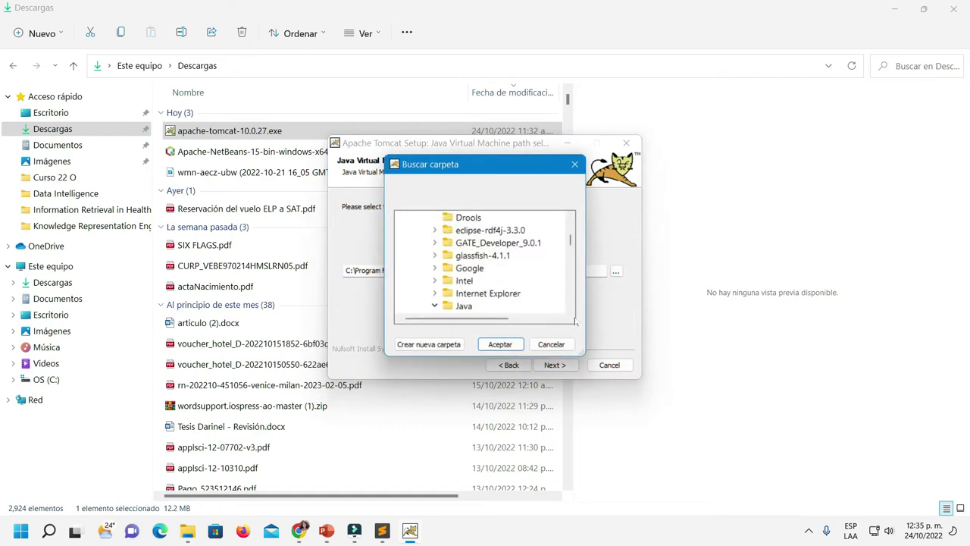
pyautogui.scroll(4, 511, 307)
pyautogui.scroll(-2, 543, 307)
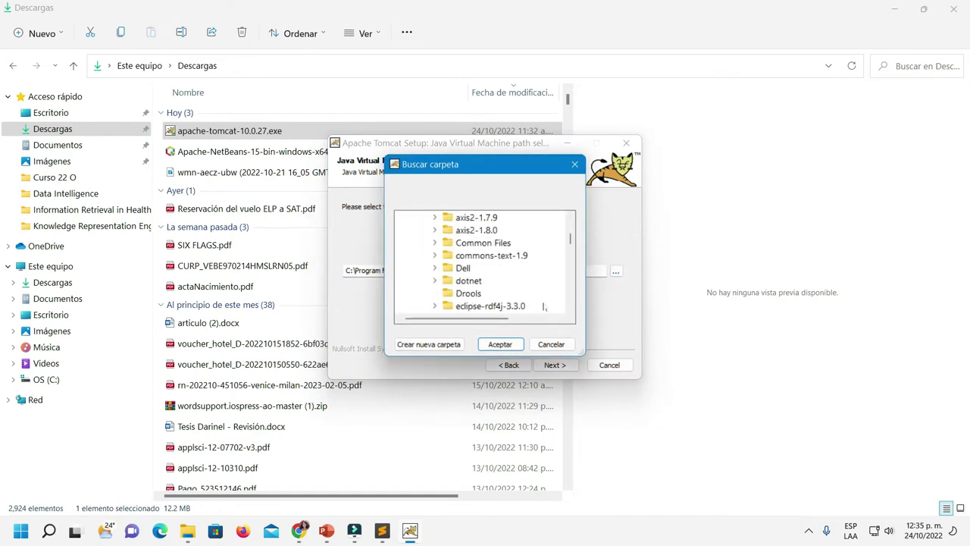
pyautogui.scroll(-1, 544, 307)
pyautogui.scroll(-2, 543, 307)
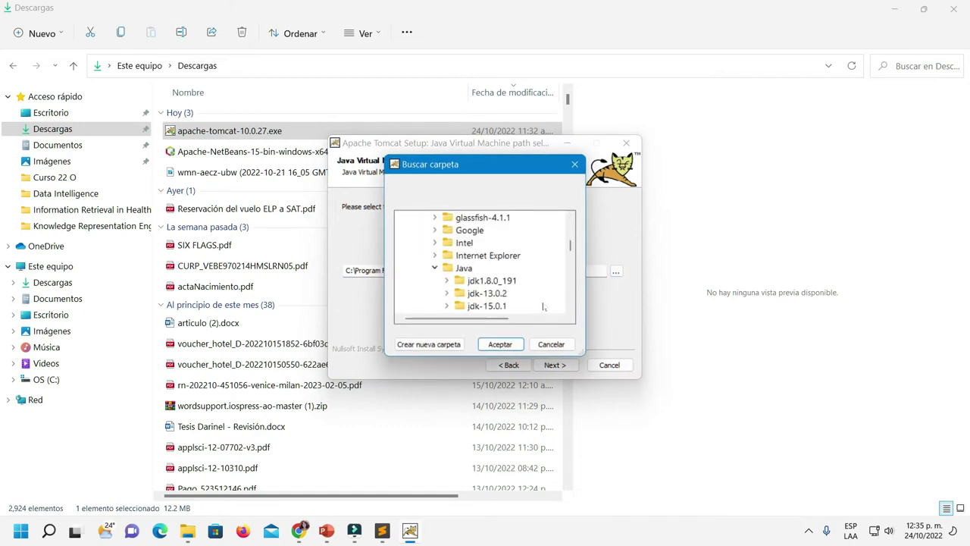
pyautogui.scroll(-2, 544, 307)
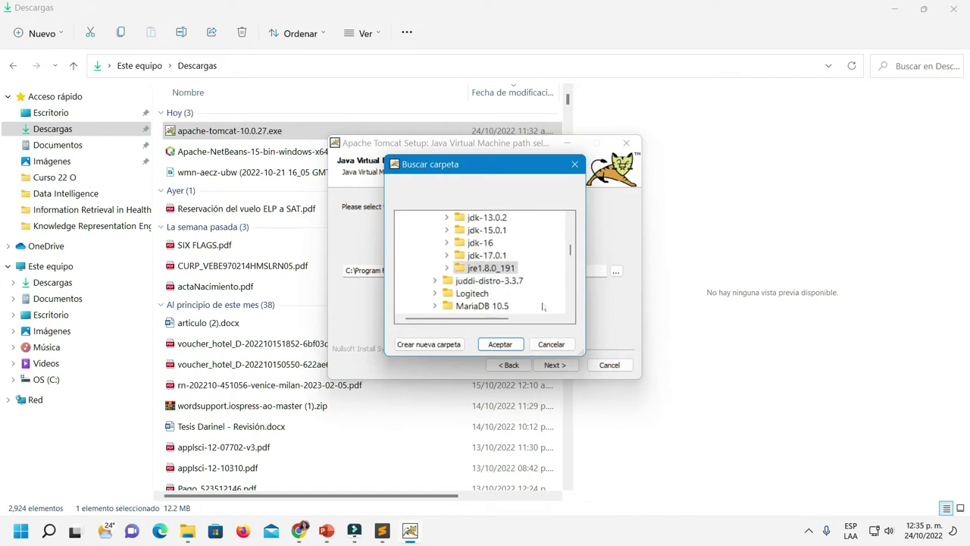
pyautogui.doubleClick(481, 242)
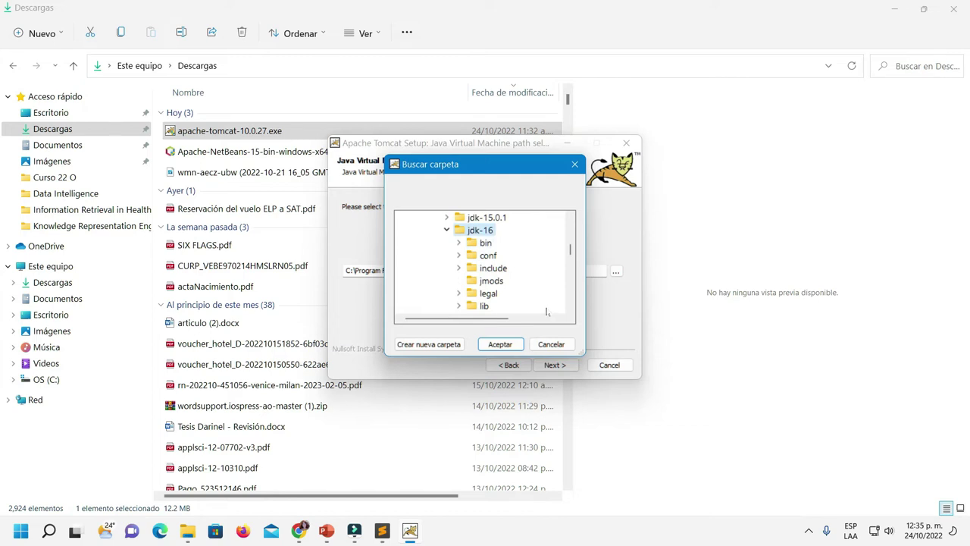
pyautogui.click(500, 344)
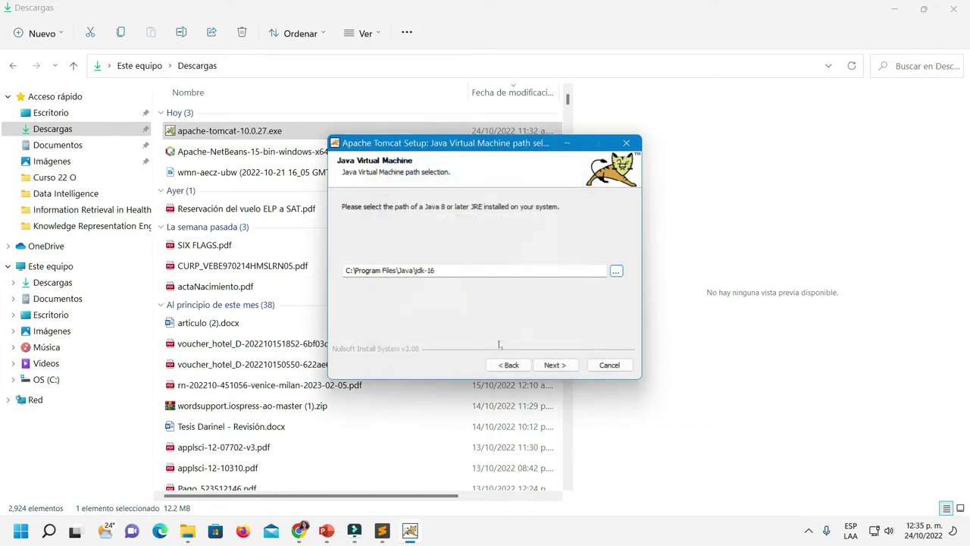
pyautogui.click(554, 364)
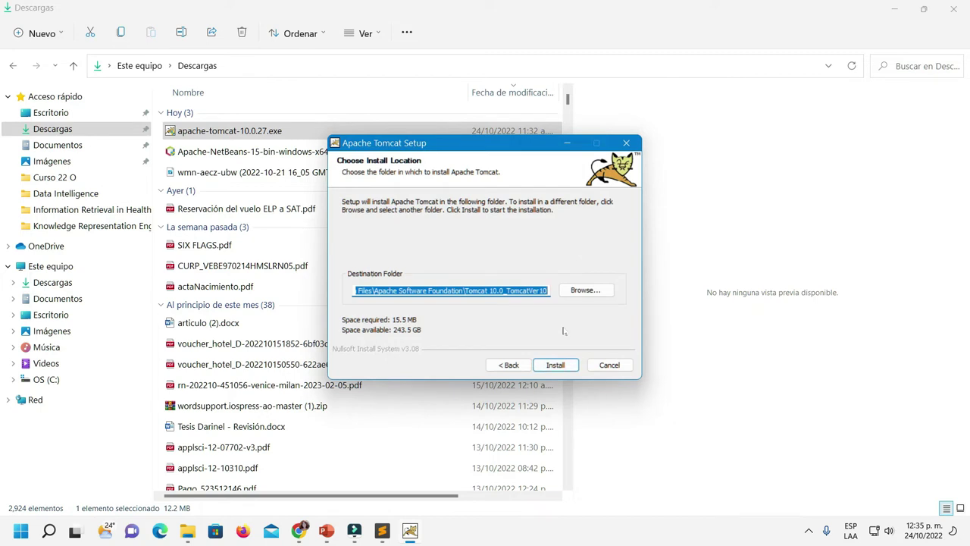
# Point the Tomcat install destination at the Documents folder
pyautogui.click(581, 296)
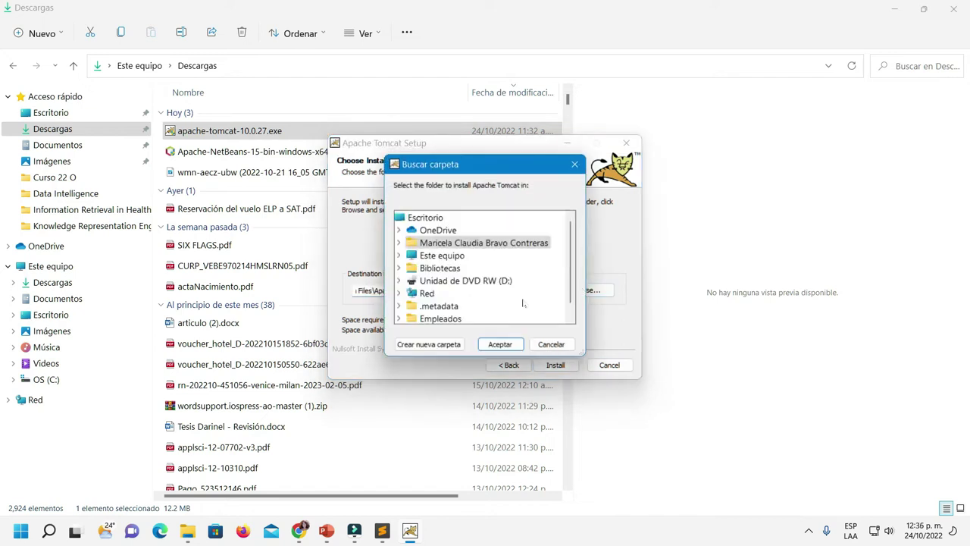
pyautogui.scroll(-1, 523, 303)
pyautogui.scroll(1, 523, 303)
pyautogui.click(399, 243)
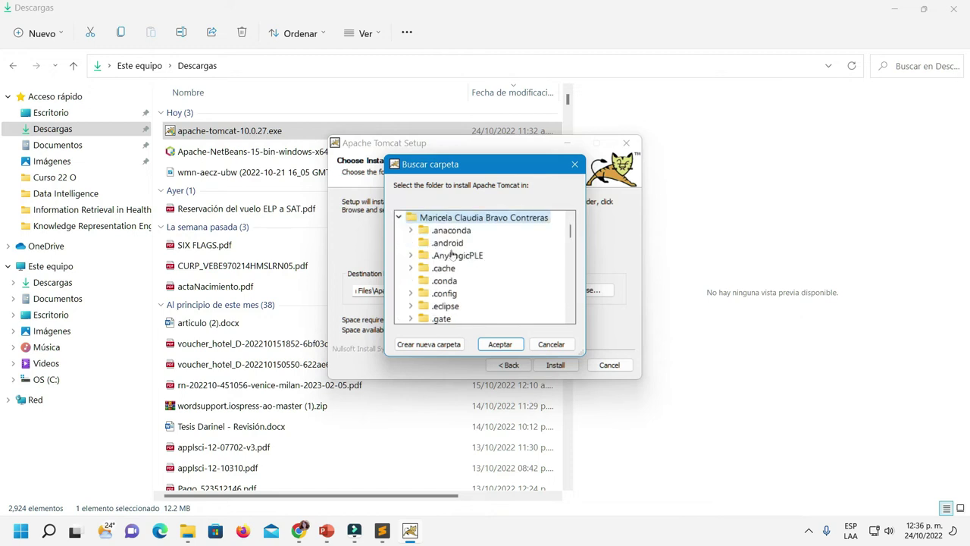
pyautogui.scroll(-2, 531, 286)
pyautogui.scroll(-4, 530, 286)
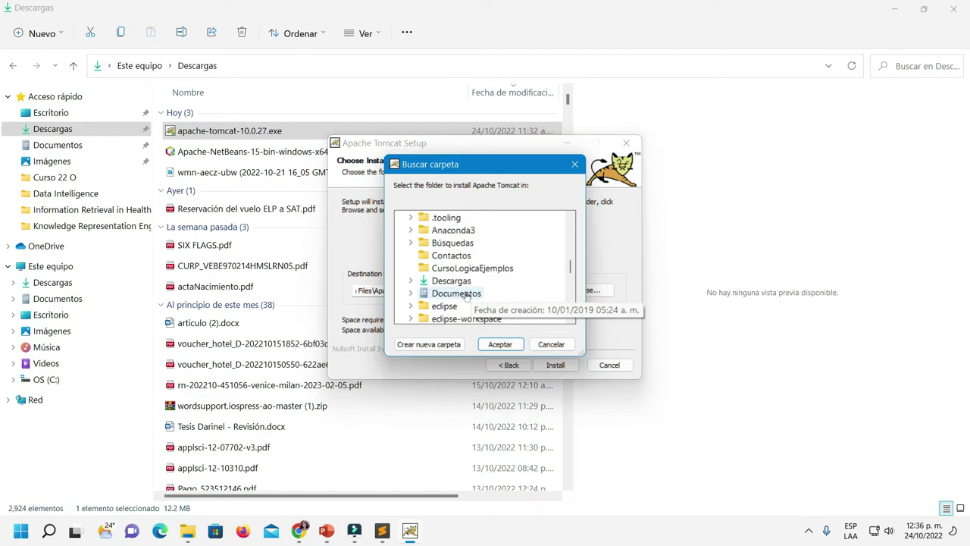
pyautogui.doubleClick(466, 295)
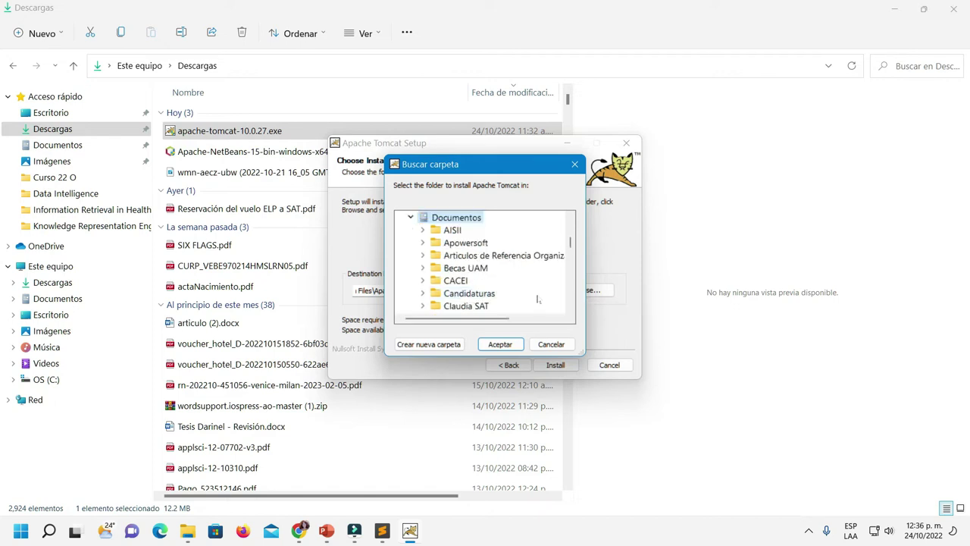
pyautogui.click(500, 345)
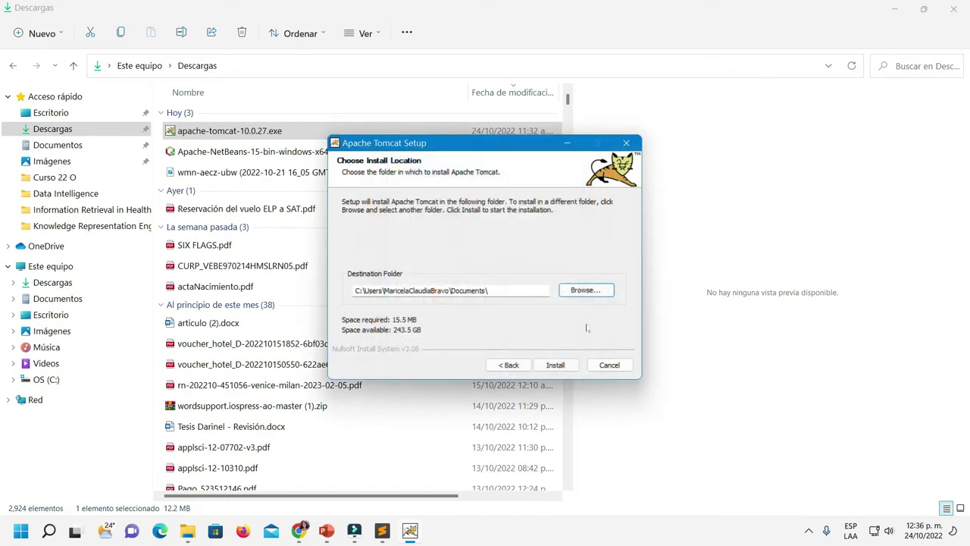
# Decline installing into the non-empty Documents folder and switch to File Explorer
pyautogui.click(554, 366)
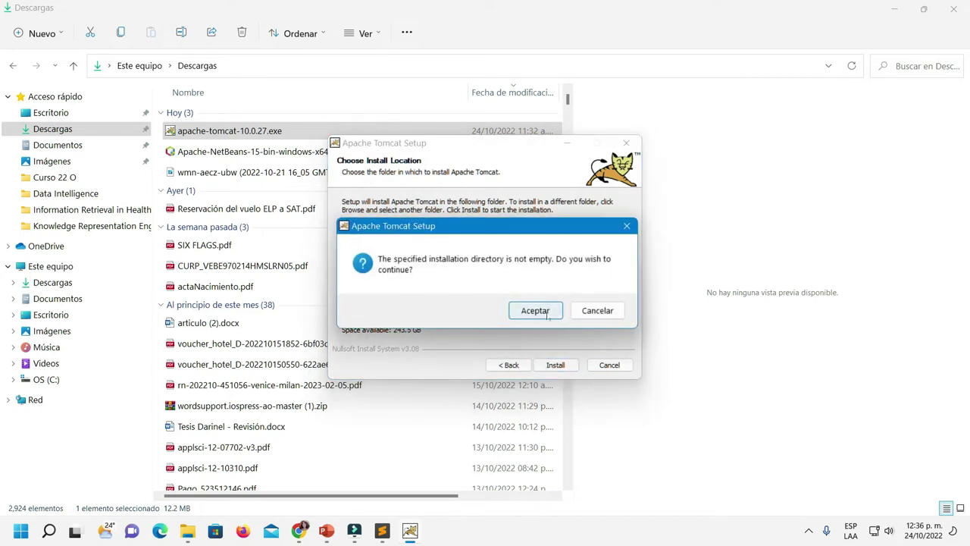
pyautogui.click(599, 314)
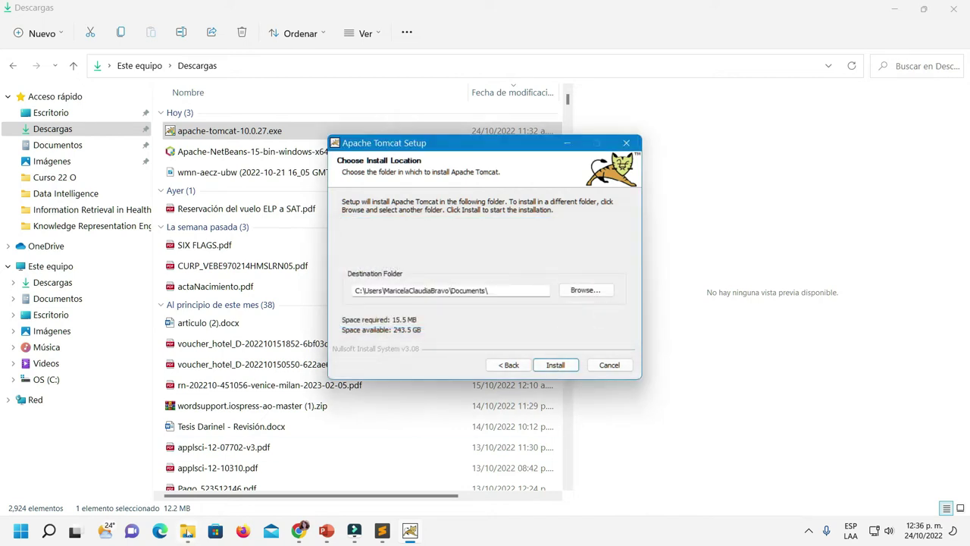
pyautogui.moveTo(187, 530)
pyautogui.click(91, 483)
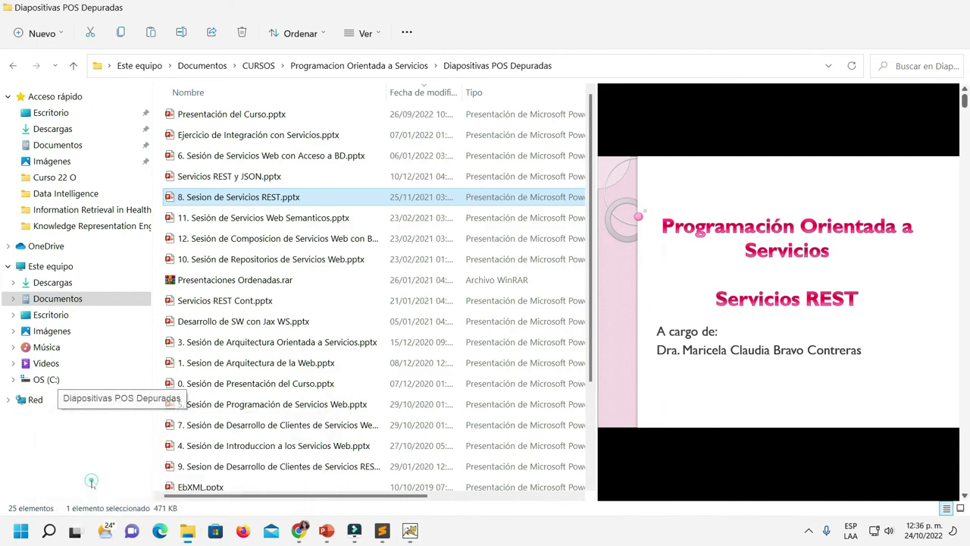
# Create a new folder named 'Servidor' inside Documents, then go back to Tomcat setup
pyautogui.click(65, 144)
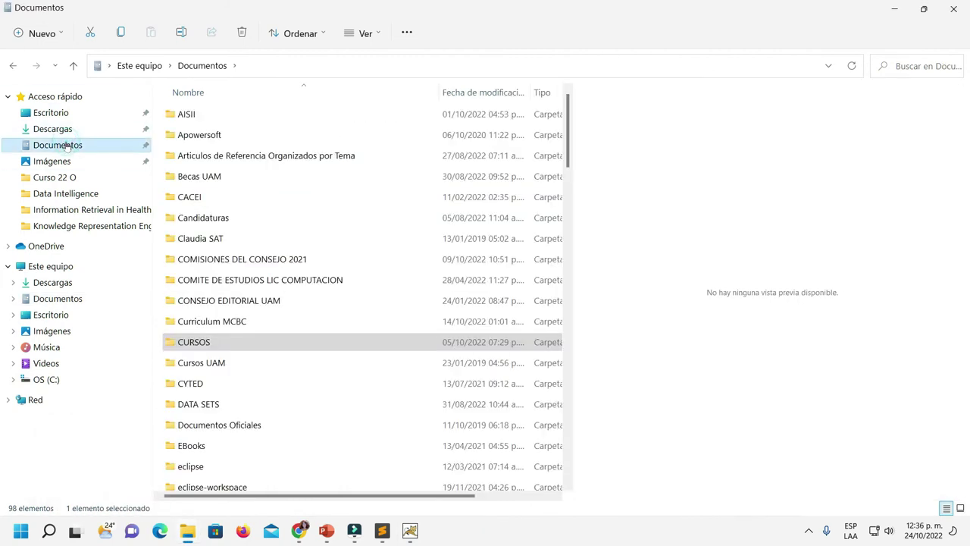
pyautogui.click(36, 33)
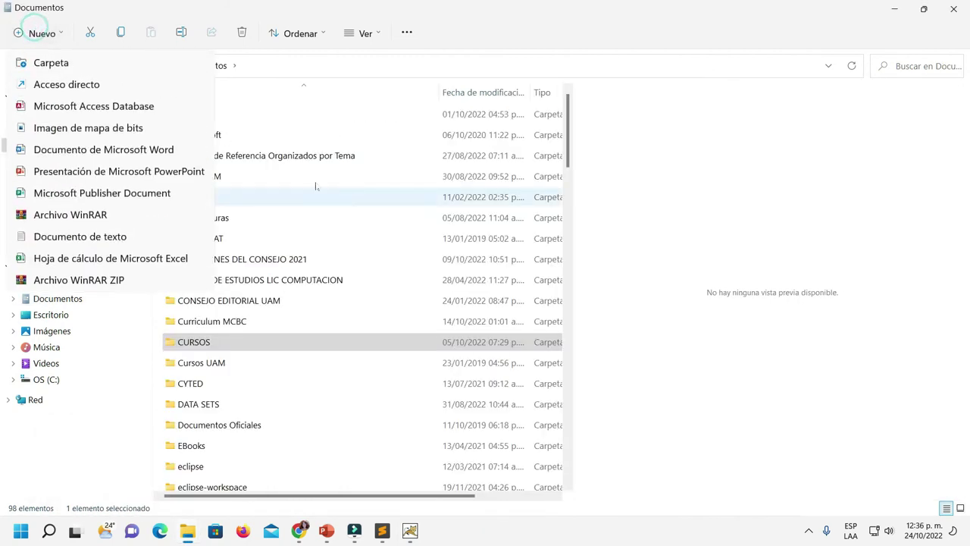
pyautogui.click(51, 63)
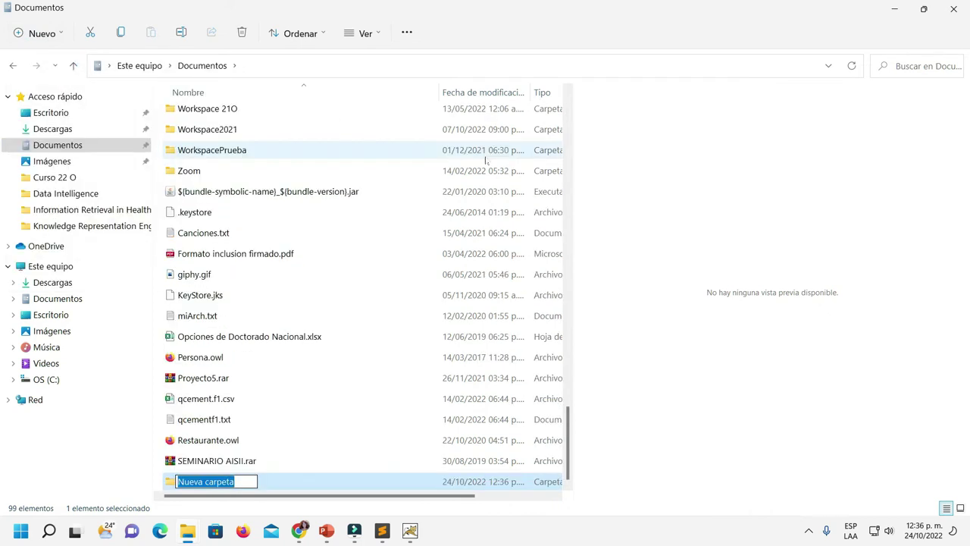
pyautogui.write('Ser')
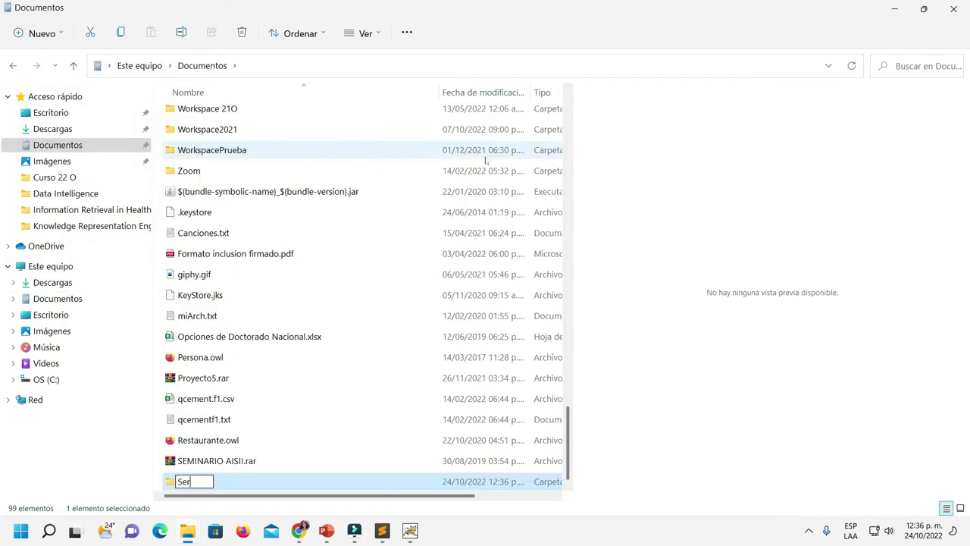
pyautogui.write('vidor')
pyautogui.press('Return')
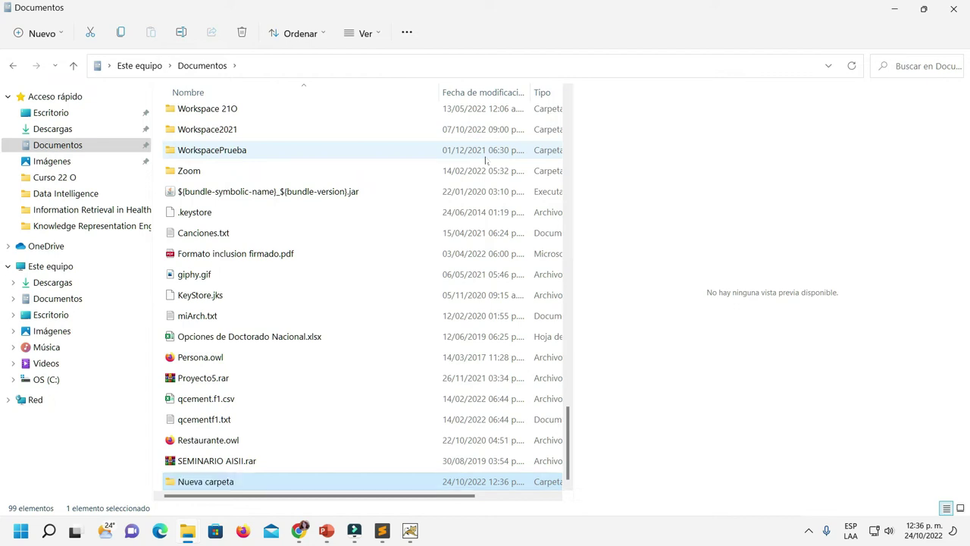
pyautogui.click(410, 531)
# Set the destination to Documents\Servidor and install Tomcat 10 there
pyautogui.click(583, 295)
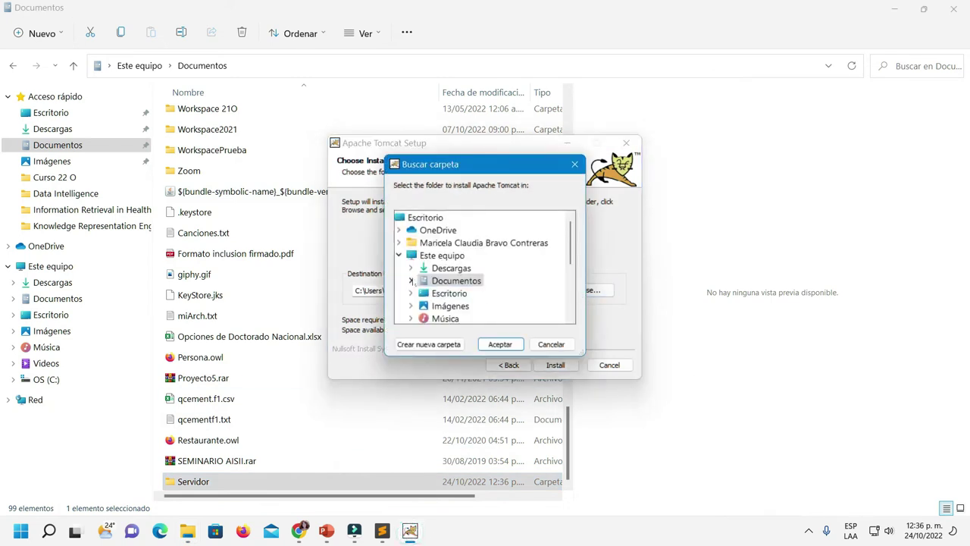
pyautogui.click(410, 282)
pyautogui.scroll(-5, 530, 285)
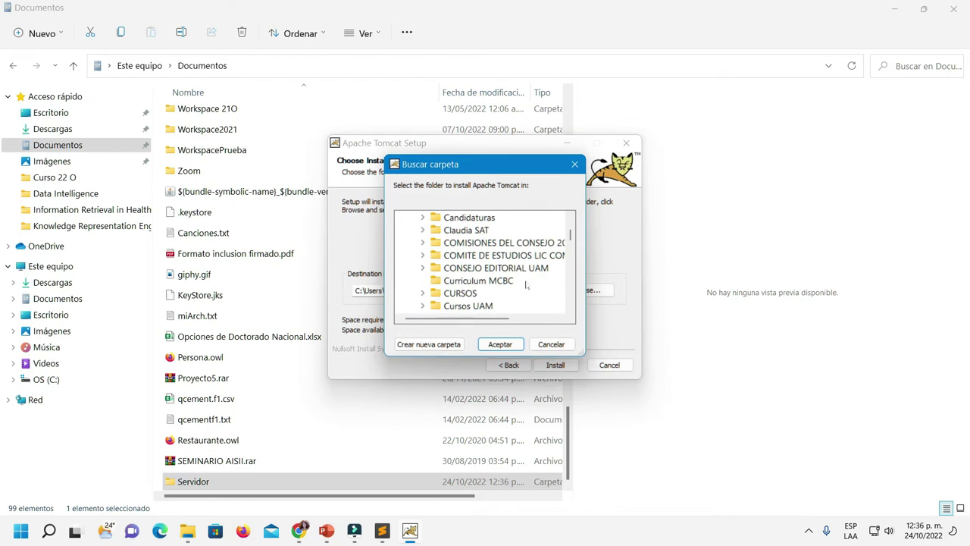
pyautogui.scroll(-6, 524, 283)
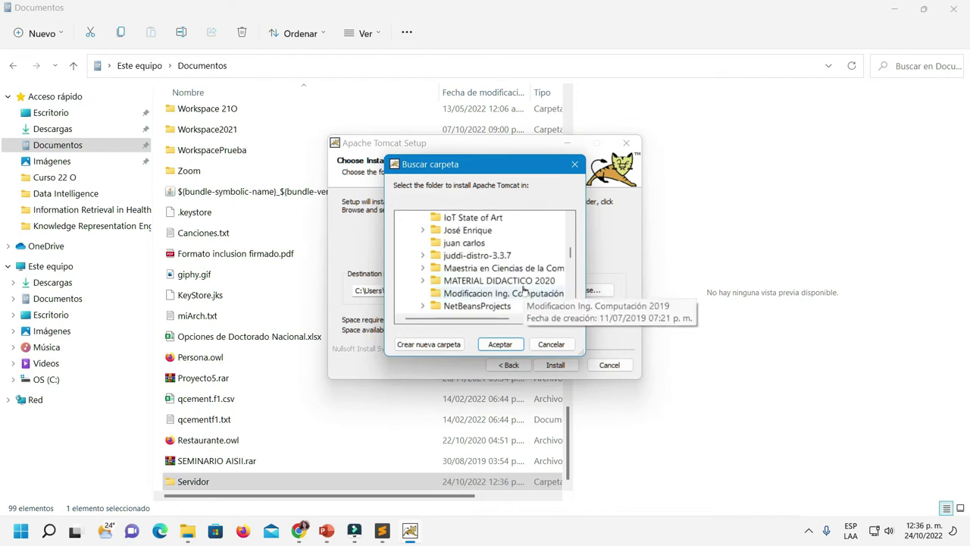
pyautogui.scroll(-3, 524, 289)
pyautogui.scroll(-1, 524, 288)
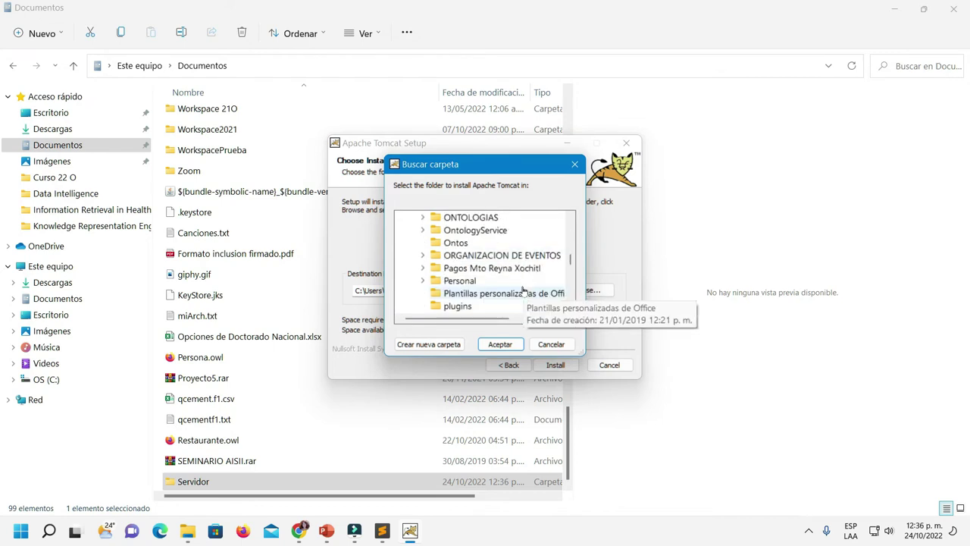
pyautogui.scroll(-1, 523, 290)
pyautogui.scroll(-2, 524, 290)
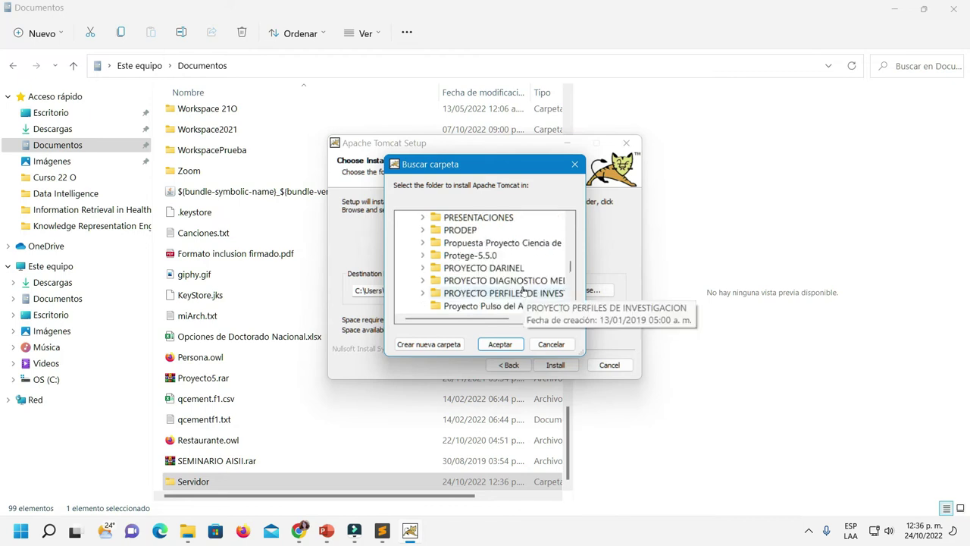
pyautogui.scroll(-2, 523, 290)
pyautogui.scroll(-2, 523, 290)
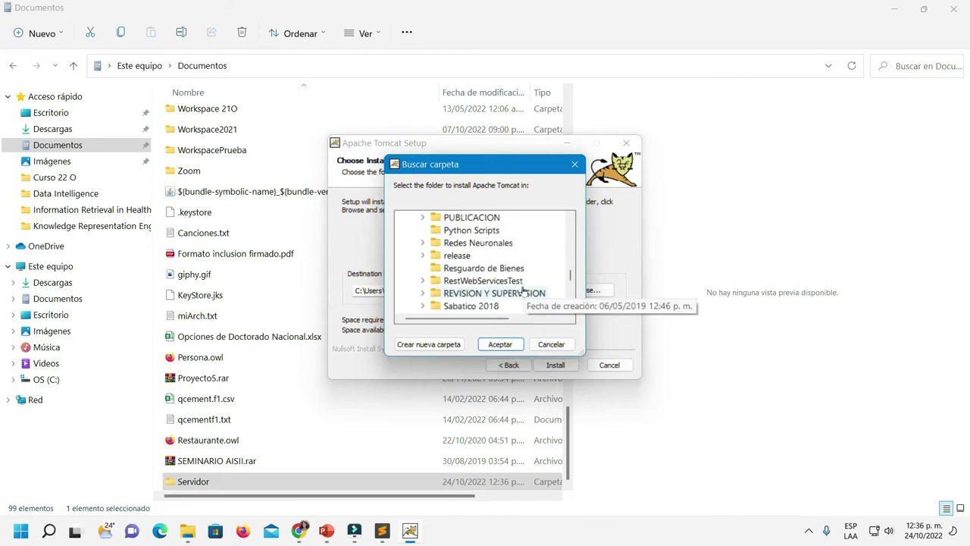
pyautogui.scroll(-1, 524, 290)
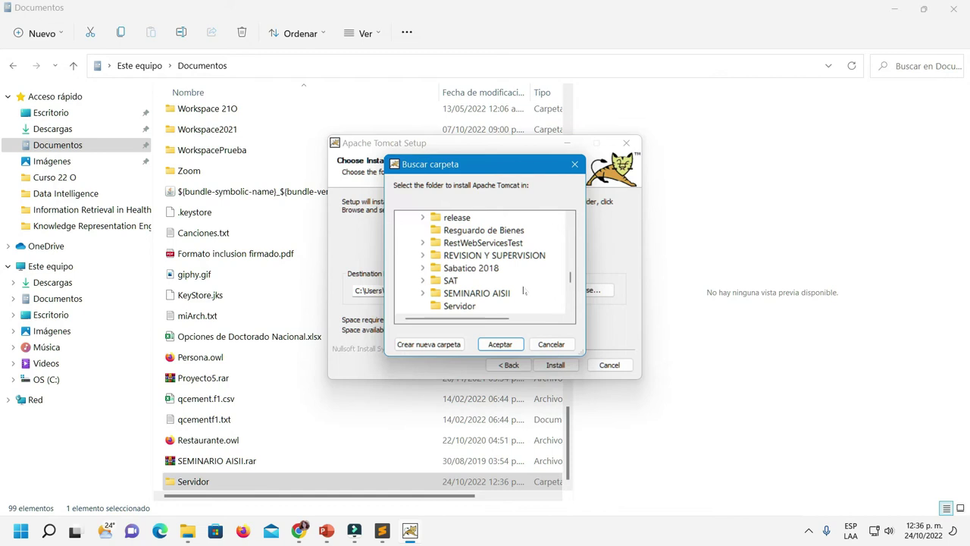
pyautogui.scroll(-1, 524, 290)
pyautogui.click(457, 269)
pyautogui.click(495, 346)
pyautogui.click(555, 364)
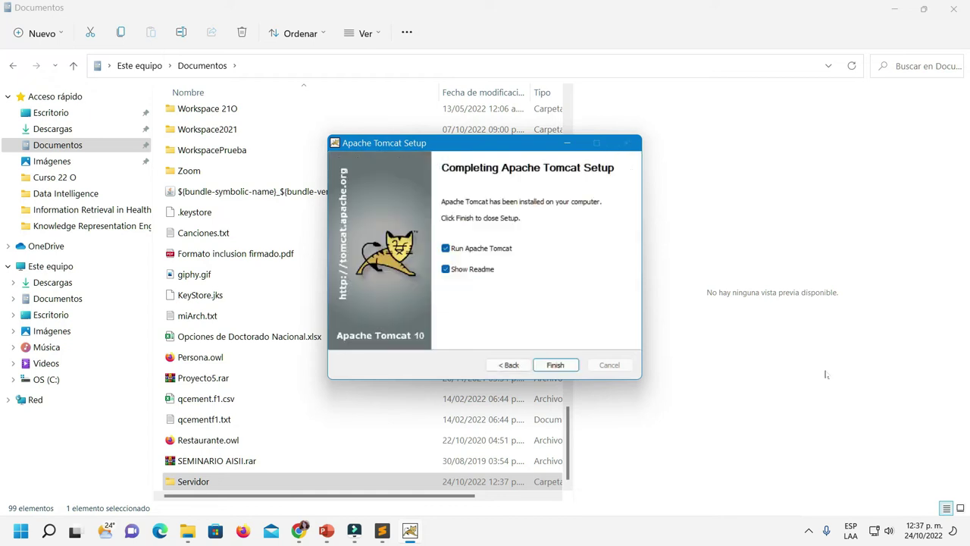
# Finish setup and open Documents\Servidor\bin, granting folder access when prompted
pyautogui.click(553, 365)
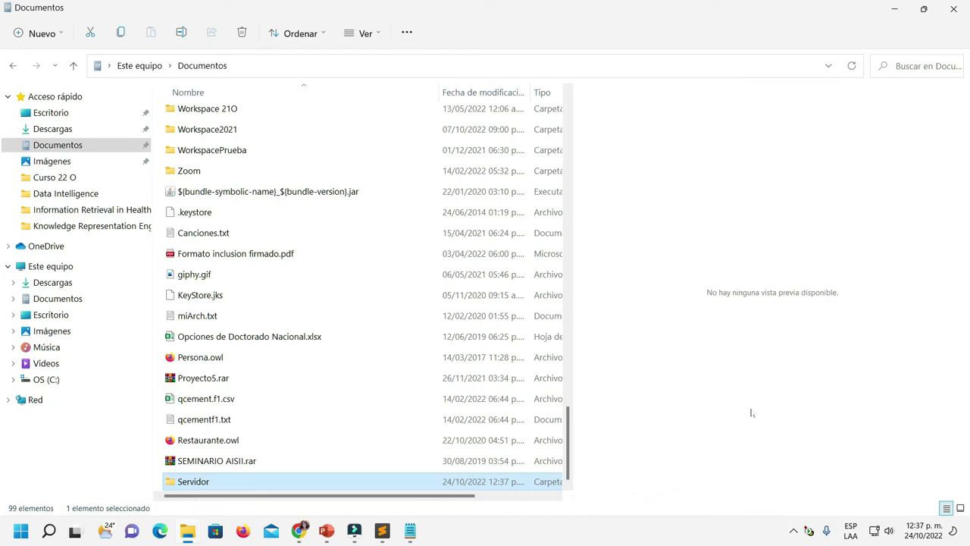
pyautogui.doubleClick(186, 483)
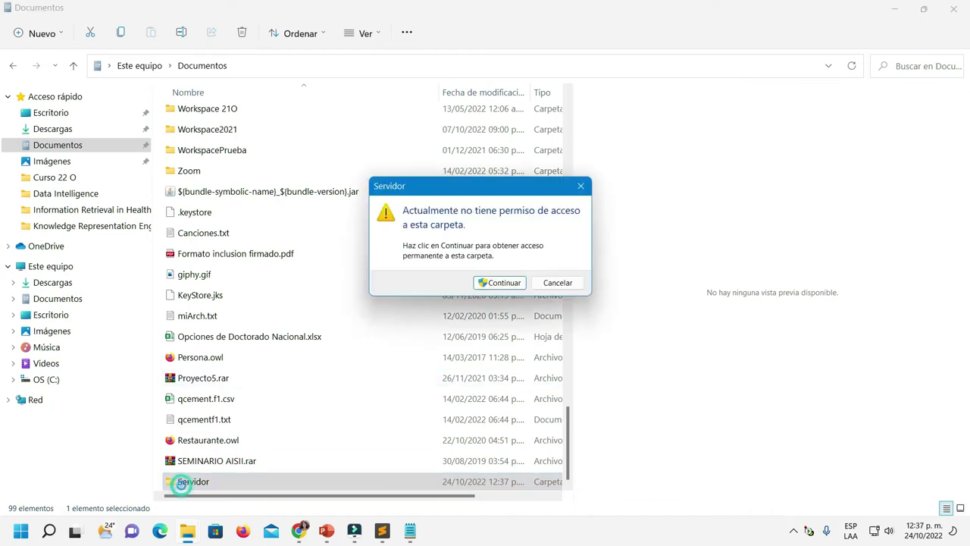
pyautogui.click(503, 283)
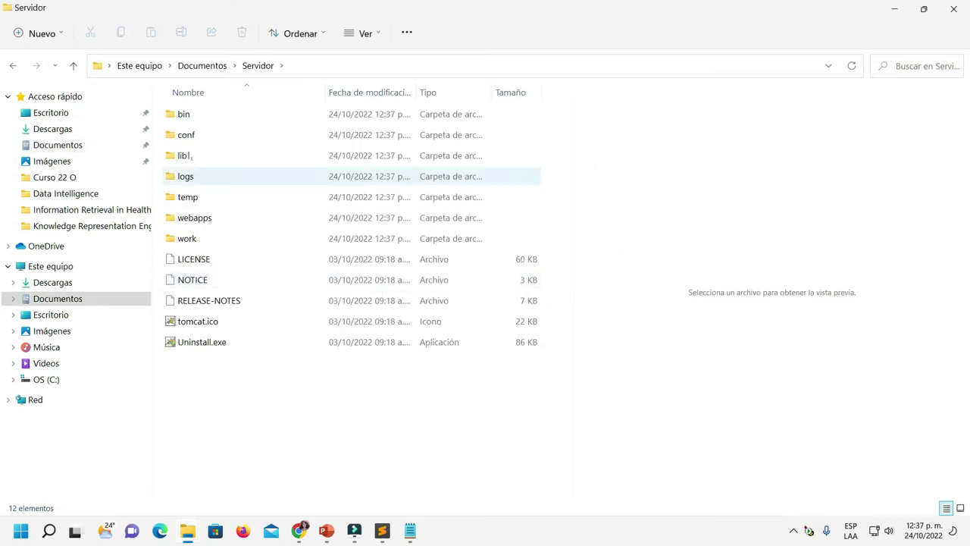
pyautogui.doubleClick(185, 113)
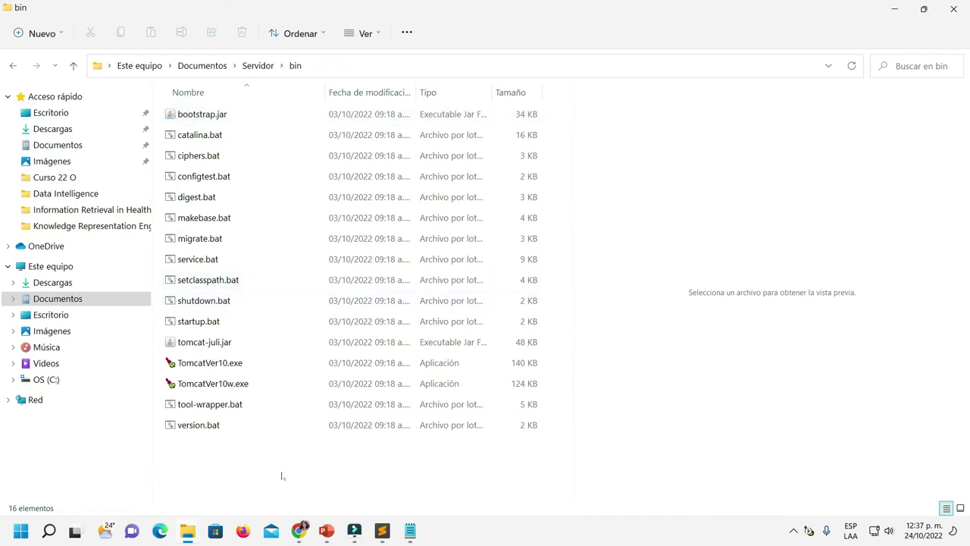
# Check that TomcatVer10 is Started with Manual startup, then close its properties
pyautogui.click(206, 387)
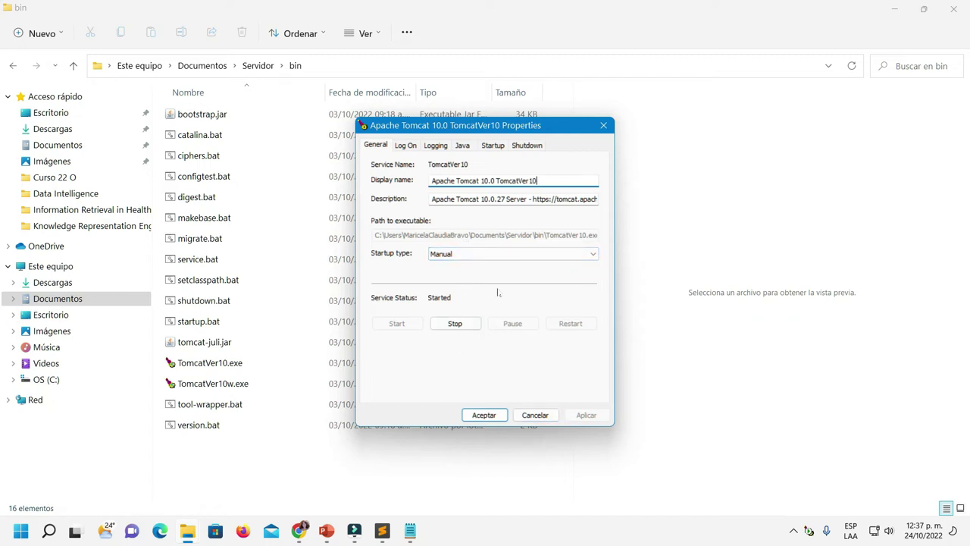
pyautogui.click(483, 415)
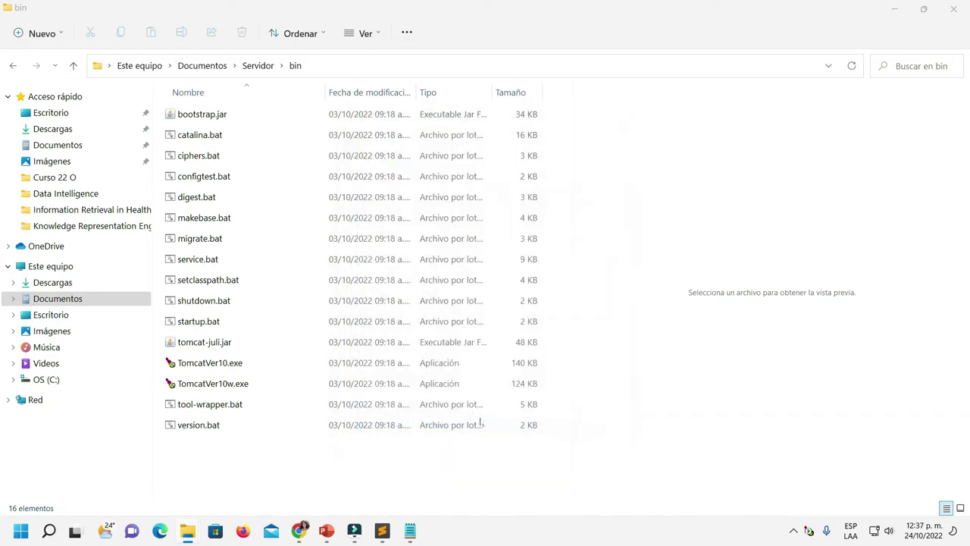
pyautogui.moveTo(299, 536)
# Load the Tomcat 10.0.27 welcome page at localhost:8080 in Chrome and open Manager App
pyautogui.rightClick(299, 535)
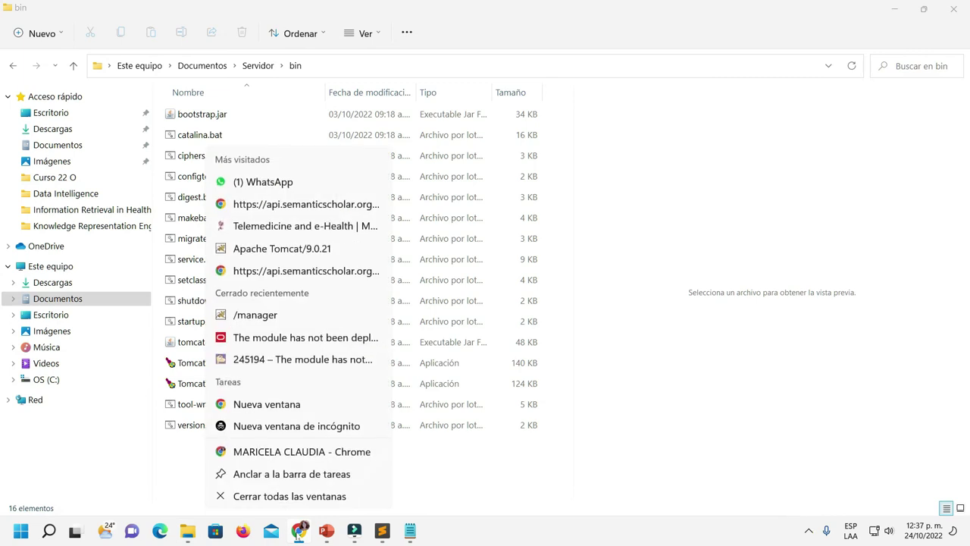
pyautogui.click(296, 454)
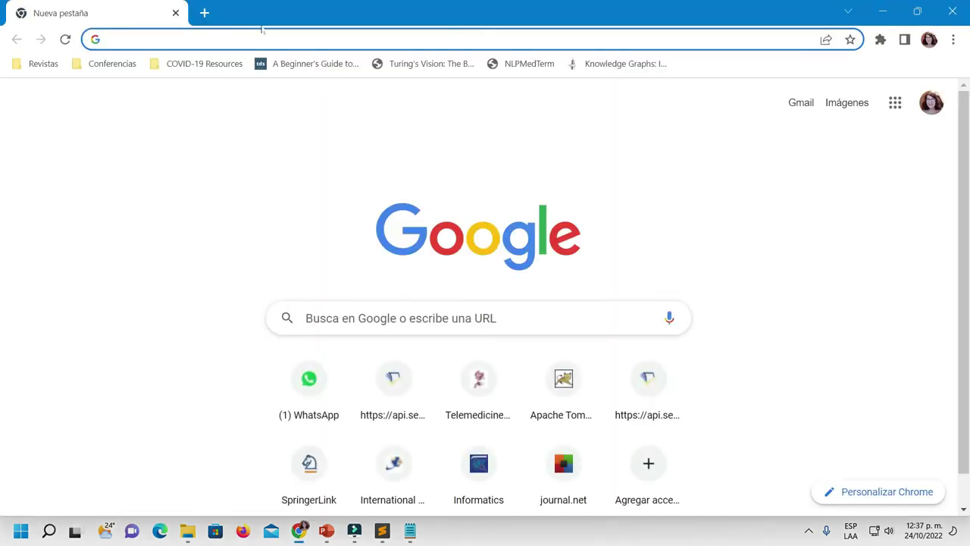
pyautogui.click(262, 36)
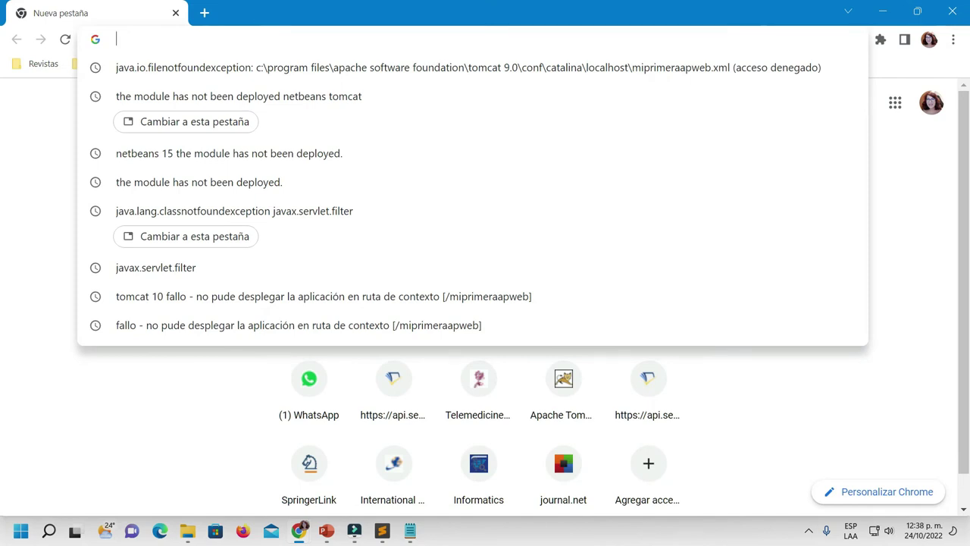
pyautogui.write('loca')
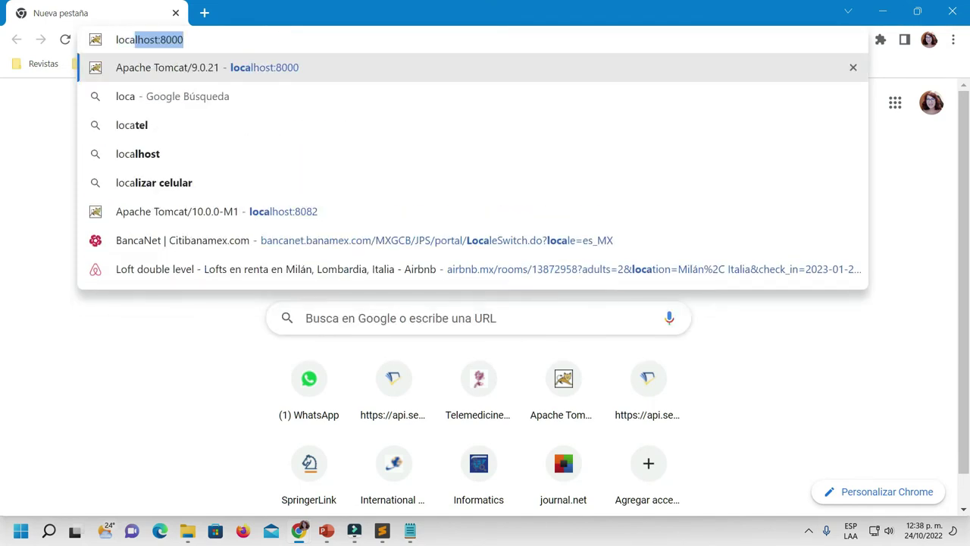
pyautogui.write('l')
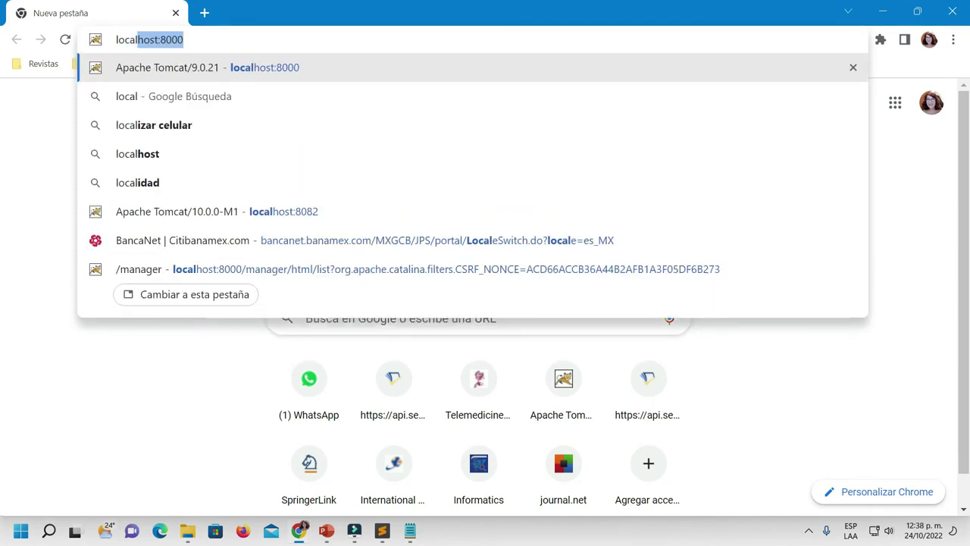
pyautogui.press('Right')
pyautogui.press('BackSpace')
pyautogui.press('BackSpace')
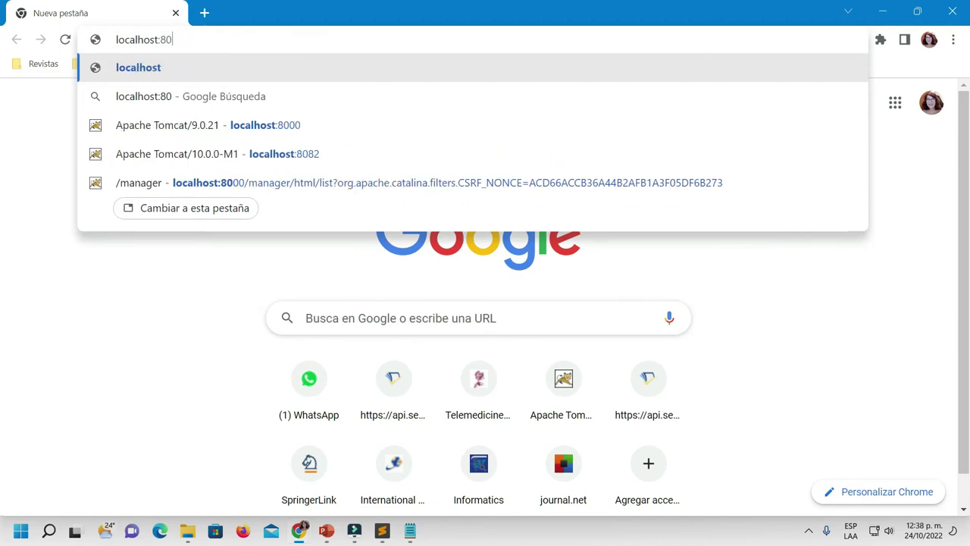
pyautogui.write('80')
pyautogui.press('Return')
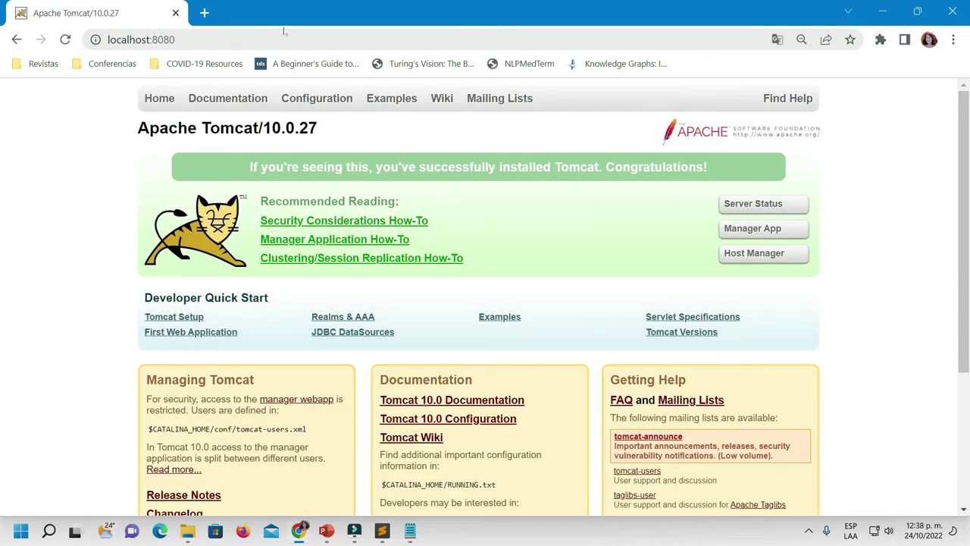
pyautogui.click(773, 228)
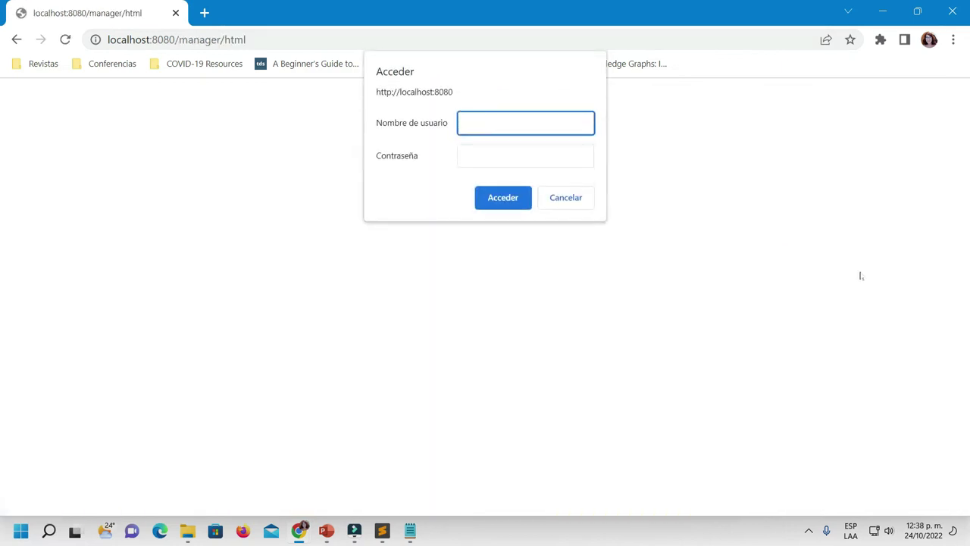
# Sign in to the Tomcat manager with the manager username and password
pyautogui.write('ad')
pyautogui.click(539, 150)
pyautogui.write('a')
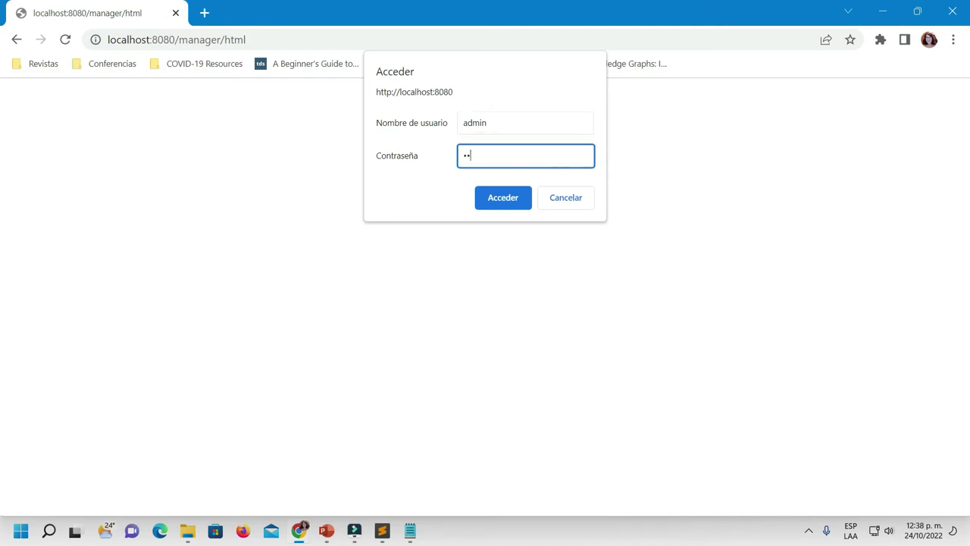
pyautogui.click(512, 197)
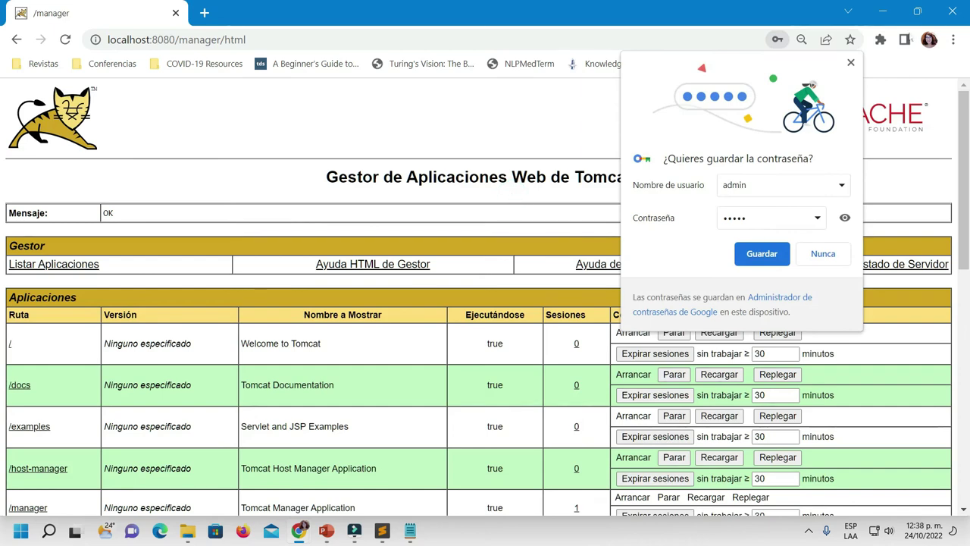
# Dismiss the save-password offer, review the running apps, and open NetBeans' Servers category
pyautogui.click(851, 63)
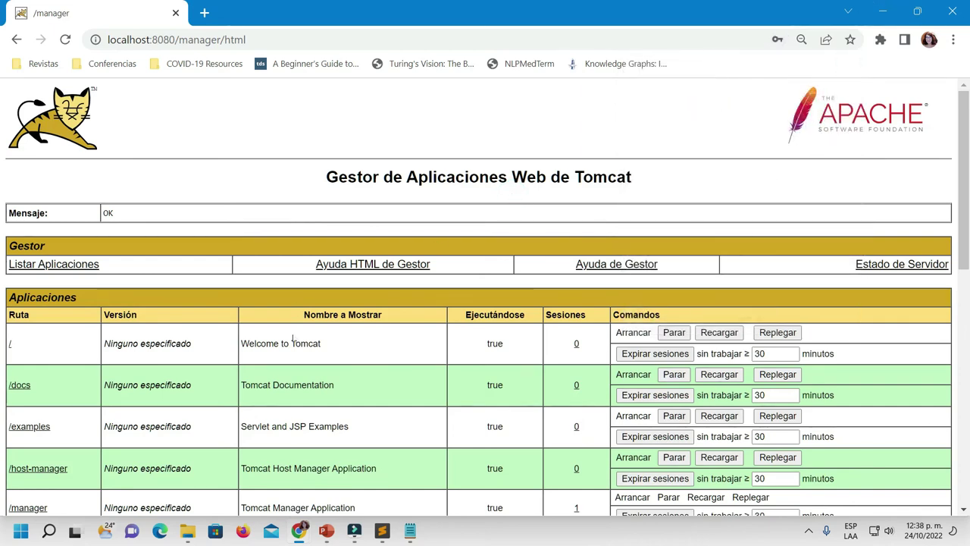
pyautogui.scroll(-4, 915, 185)
pyautogui.scroll(4, 915, 185)
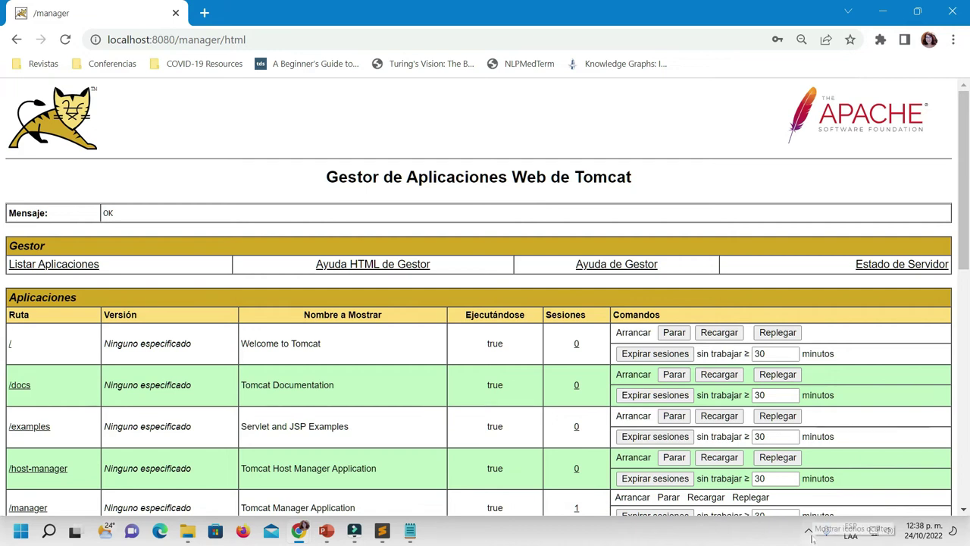
pyautogui.click(808, 530)
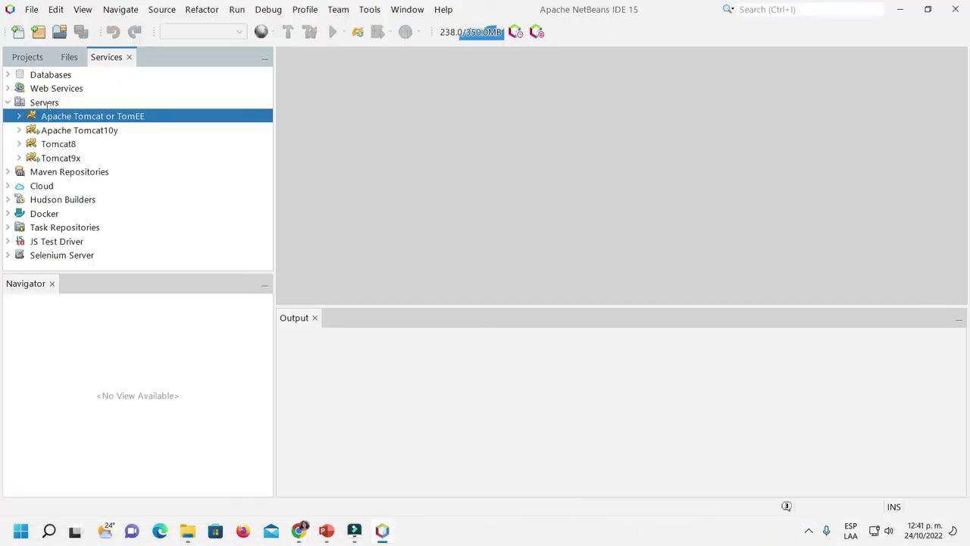
pyautogui.click(47, 104)
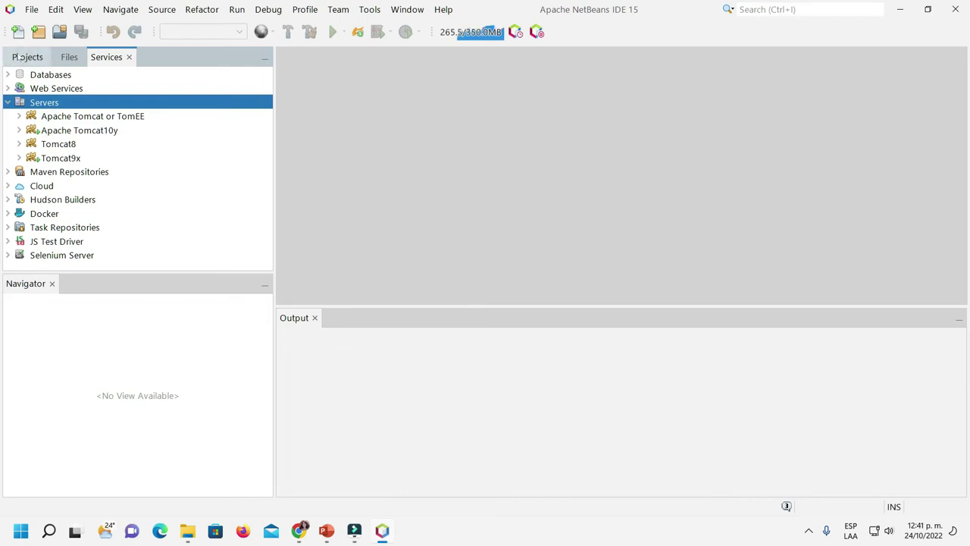
# Collapse the MiPrimeraApWeb project in Projects and return to the Services list
pyautogui.click(17, 57)
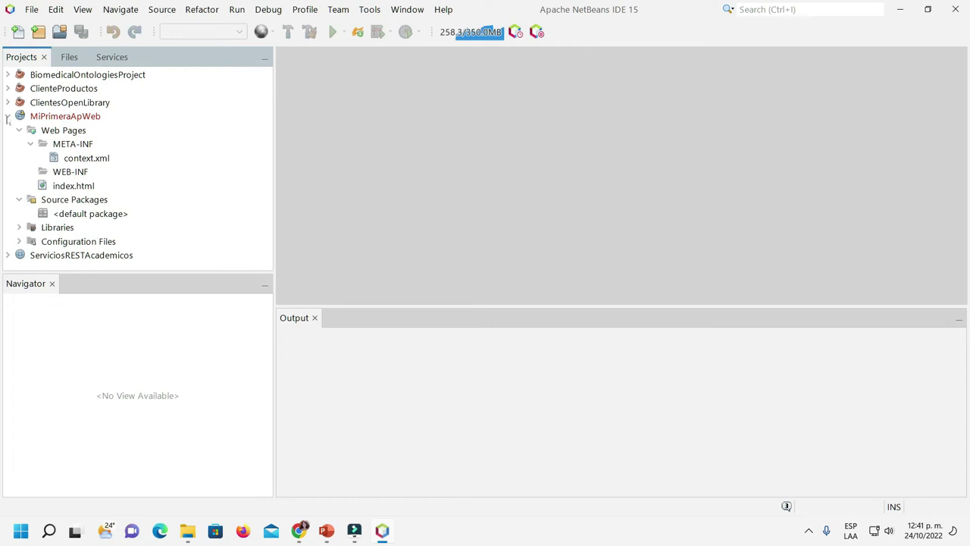
pyautogui.click(7, 116)
pyautogui.click(111, 56)
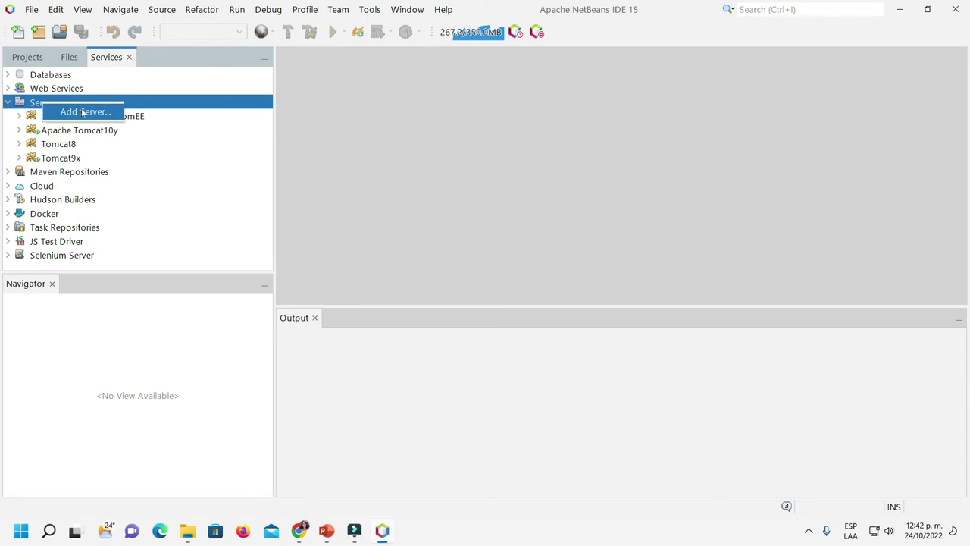
# Add an Apache Tomcat or TomEE server named 'TomcatVer10' and proceed to its installation details
pyautogui.click(83, 111)
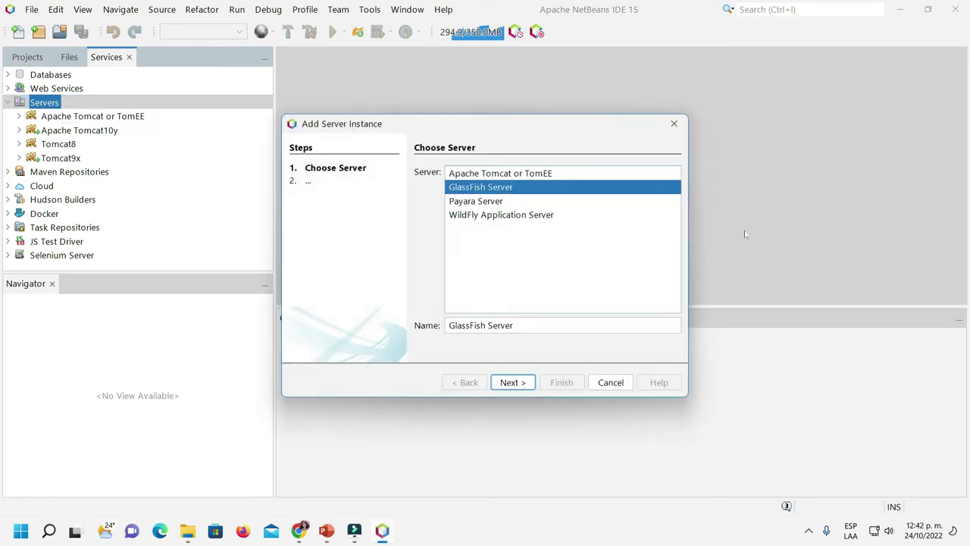
pyautogui.click(529, 174)
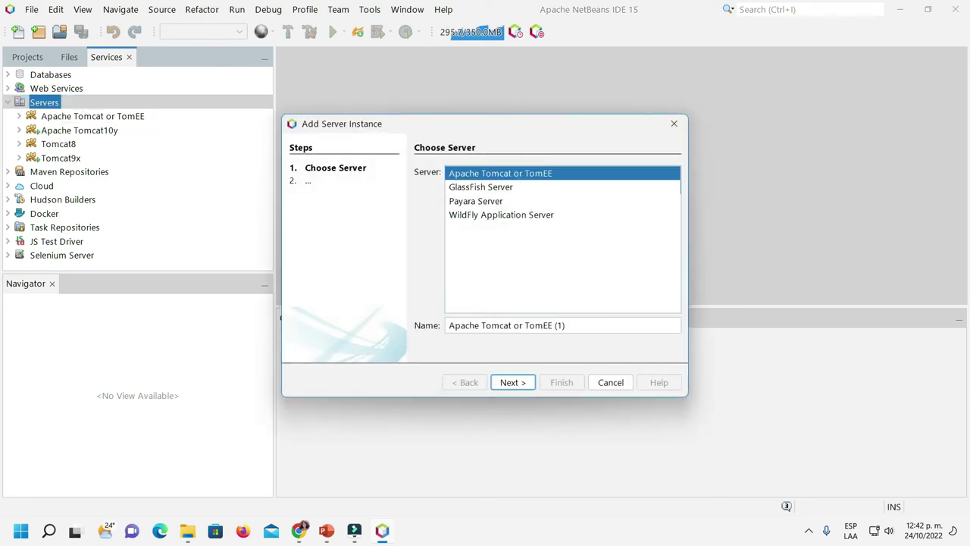
pyautogui.click(576, 326)
pyautogui.tripleClick(576, 326)
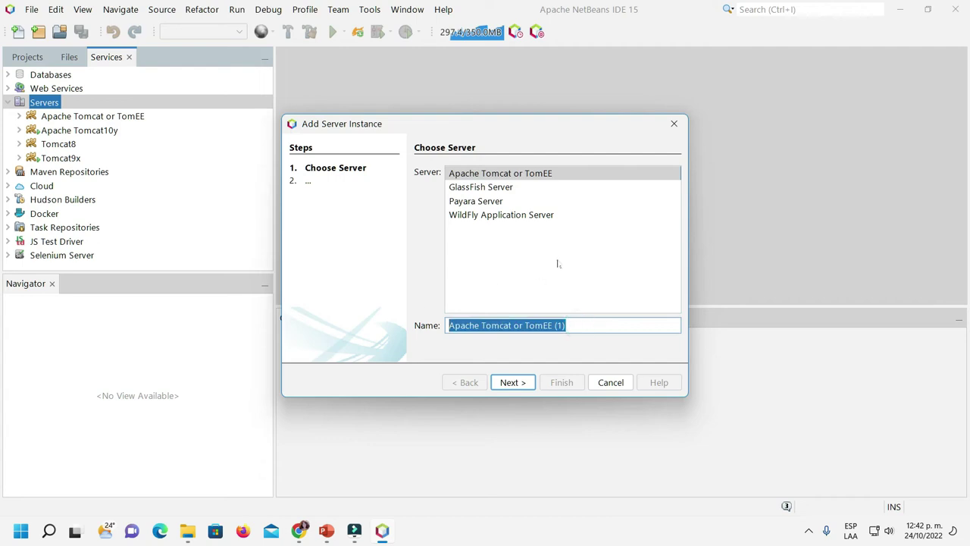
pyautogui.write('Tom')
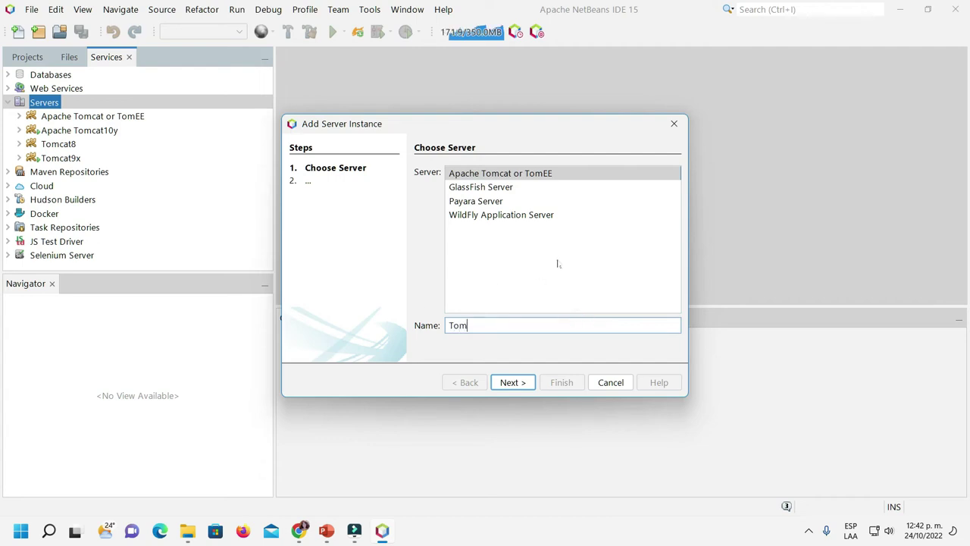
pyautogui.write('catVer10')
pyautogui.click(523, 384)
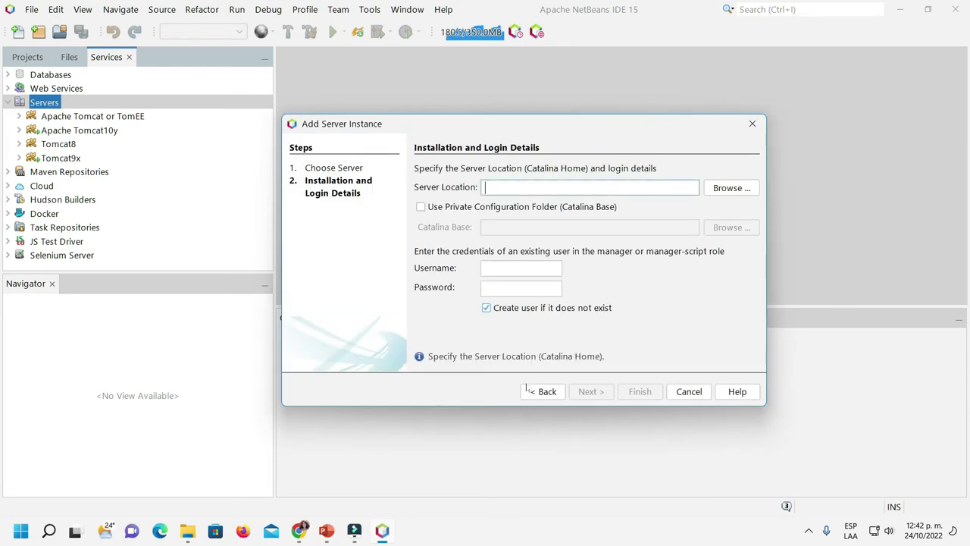
# Browse for the server location and scroll through the Documentos folder list
pyautogui.click(731, 188)
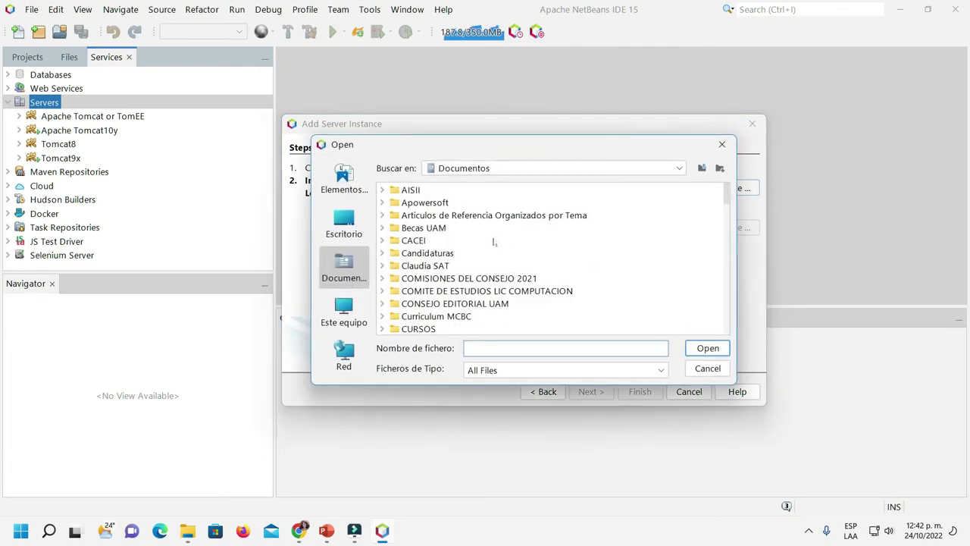
pyautogui.scroll(-2, 493, 243)
pyautogui.scroll(-2, 493, 243)
pyautogui.scroll(-5, 493, 242)
pyautogui.scroll(-4, 493, 242)
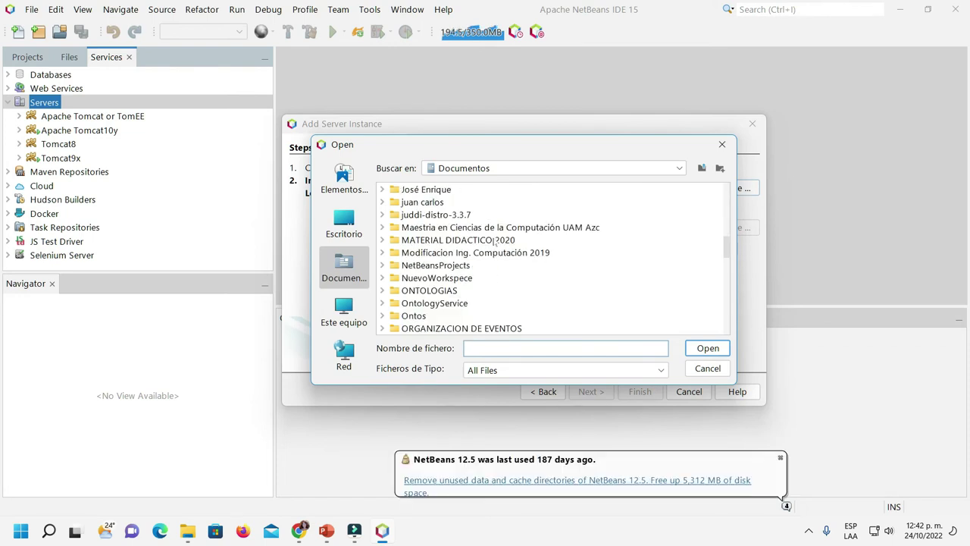